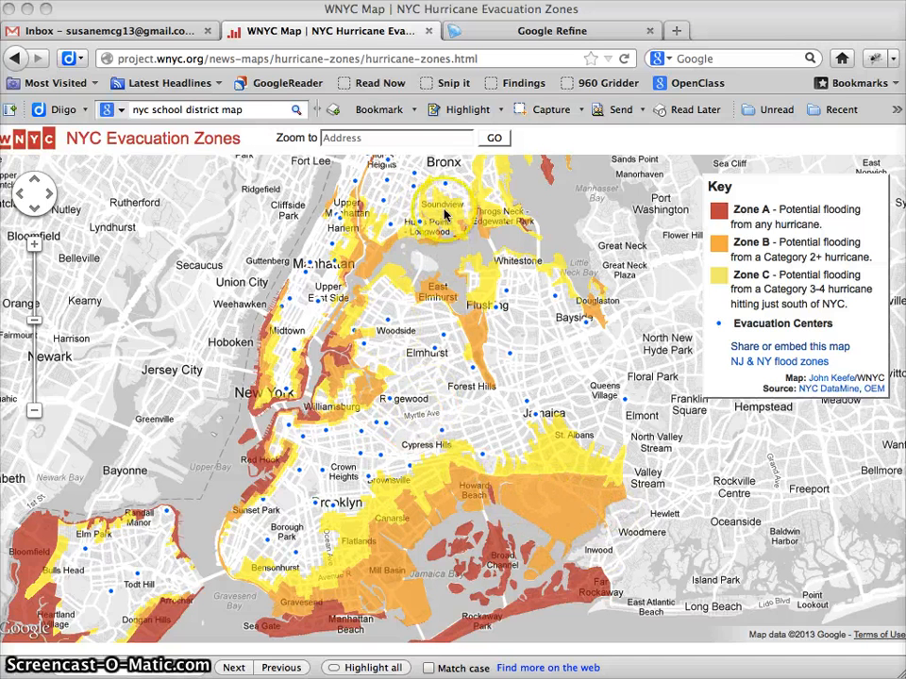
Search the web for "nyc school districts kml" in a new browser tab.
left_click(678, 33)
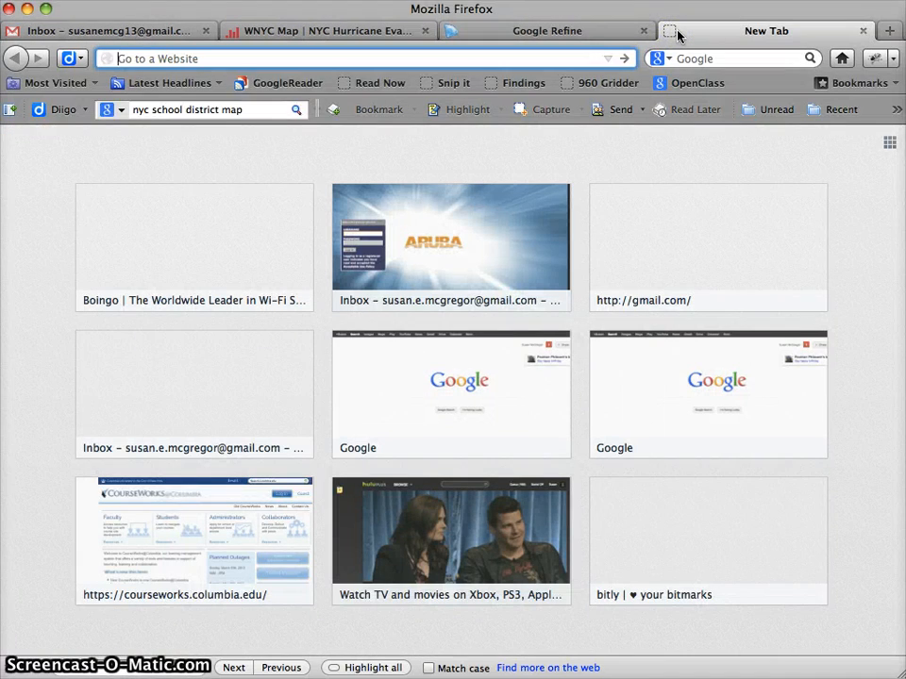
type("nyc ")
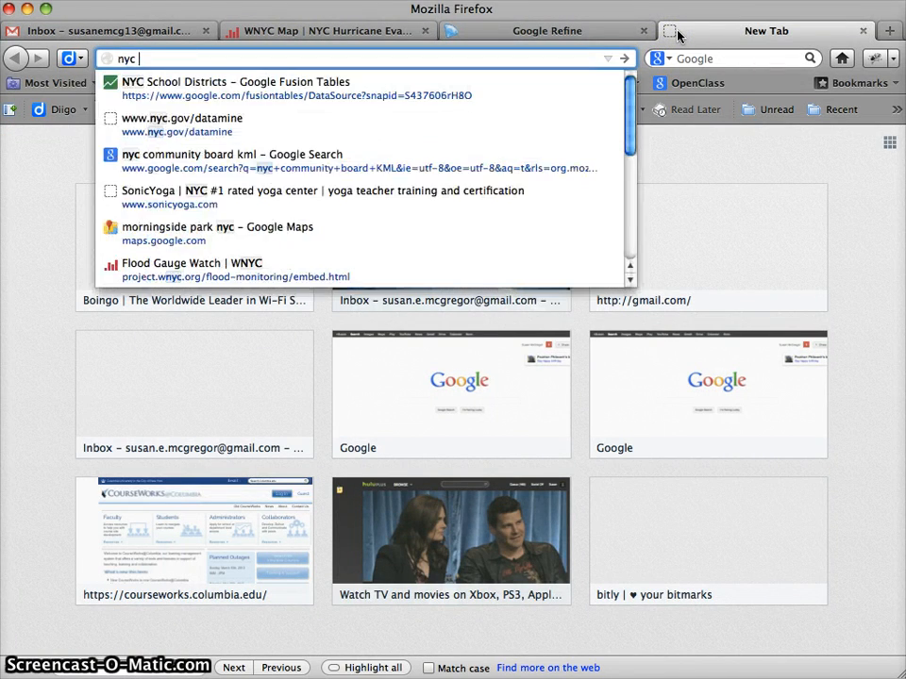
type("school dist")
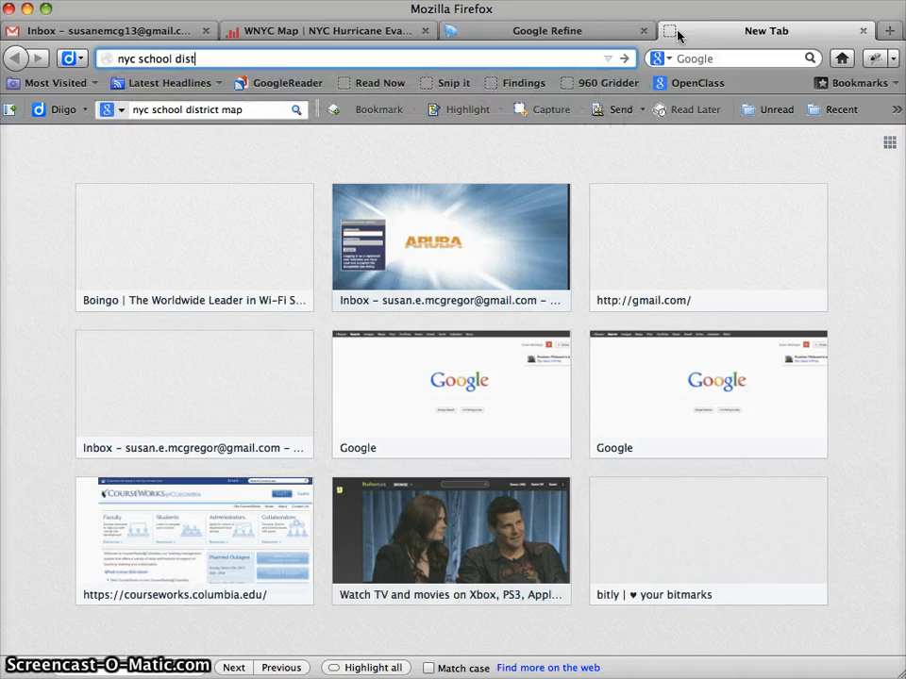
type("ricts kml")
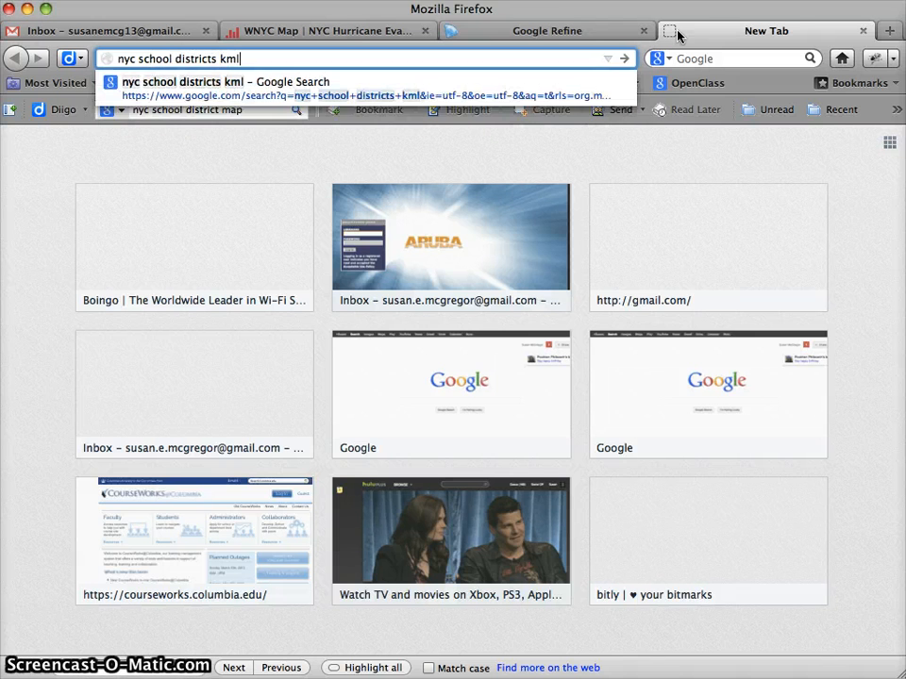
key("Return")
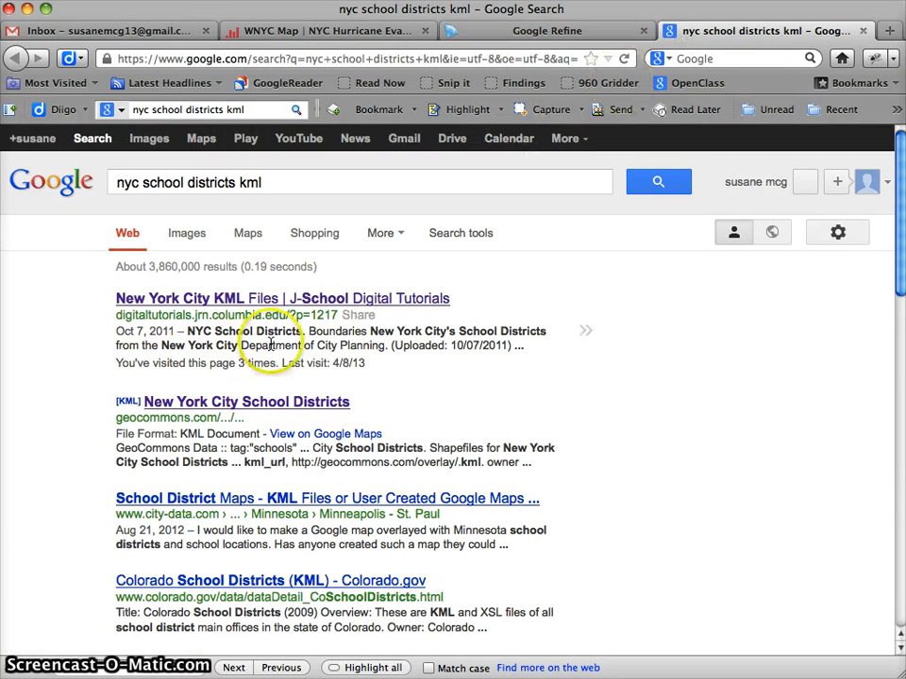
Open the New York City KML Files page from the search results and view its NYC School Districts table.
left_click(255, 310)
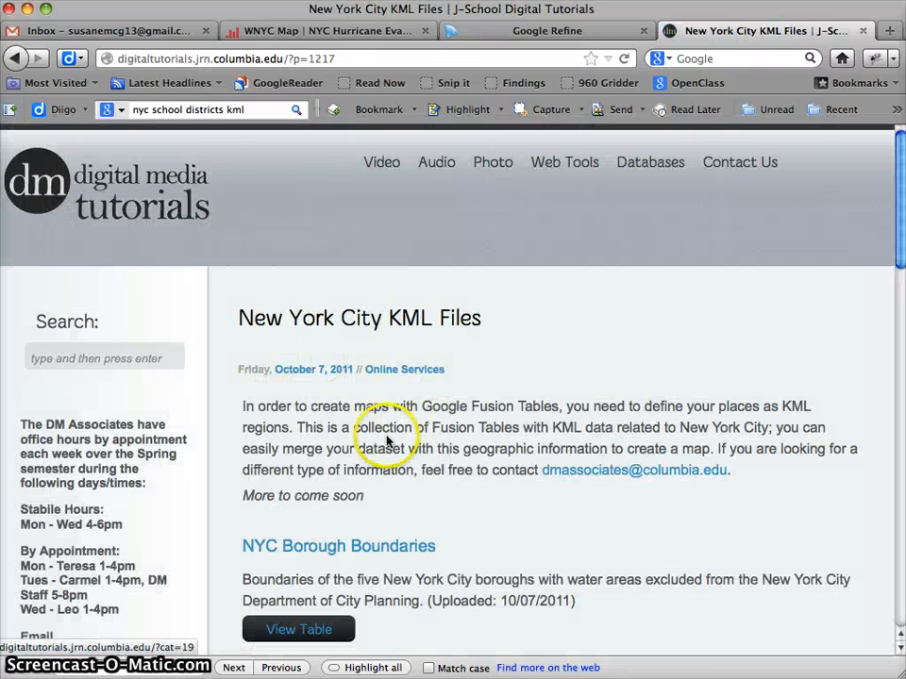
scroll(386, 440, "down", 10)
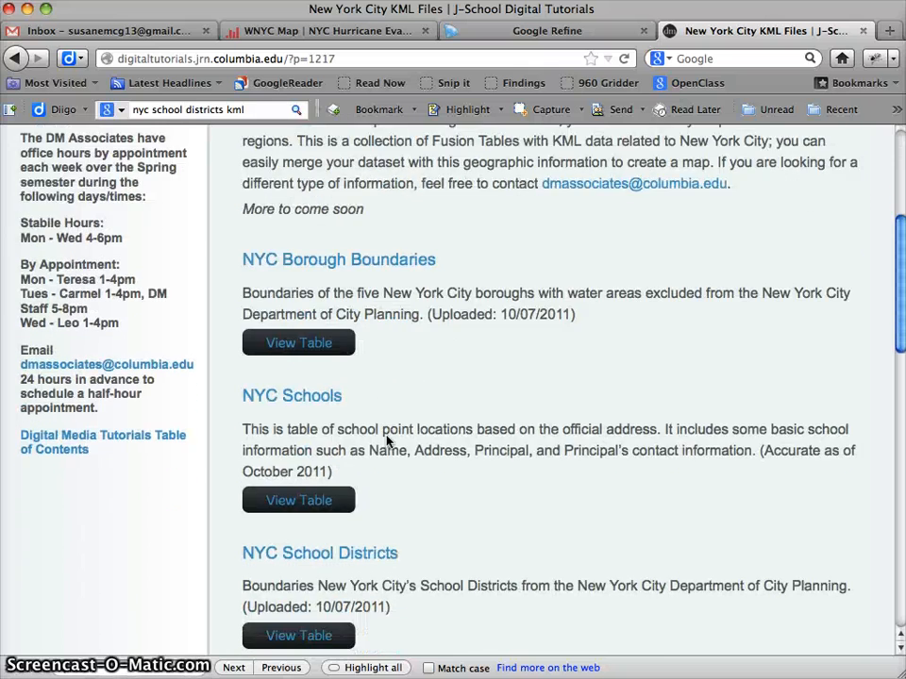
scroll(462, 400, "down", 3)
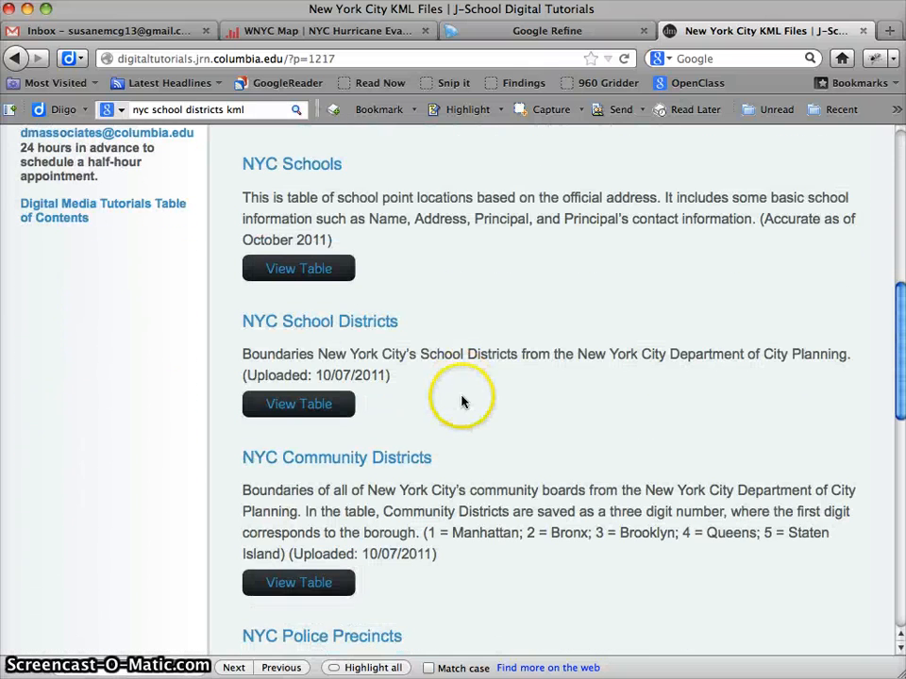
left_click(299, 408)
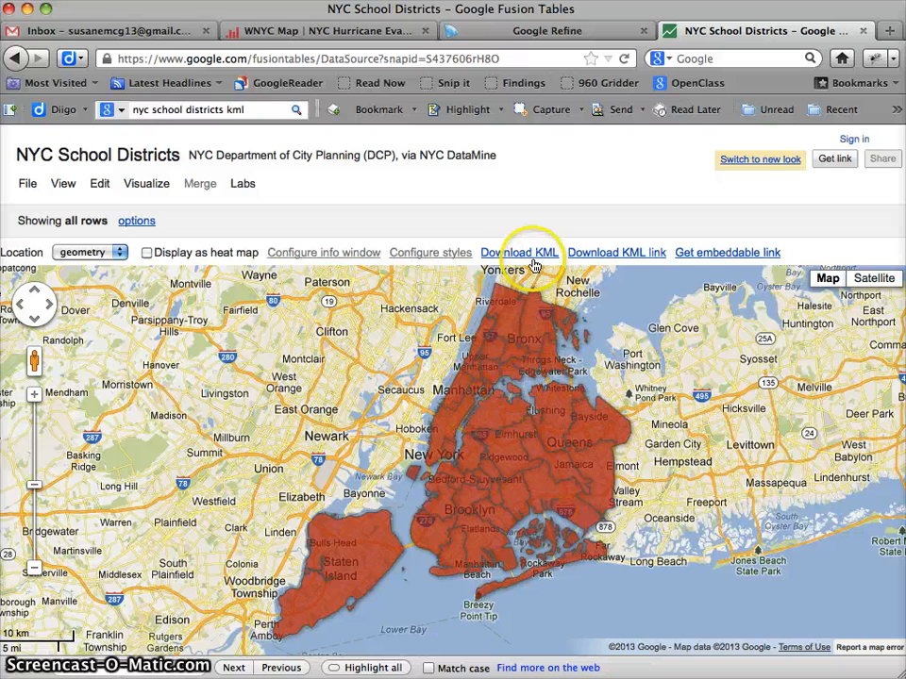
Change the NYC School Districts visualization from map to table.
left_click(130, 186)
left_click(132, 186)
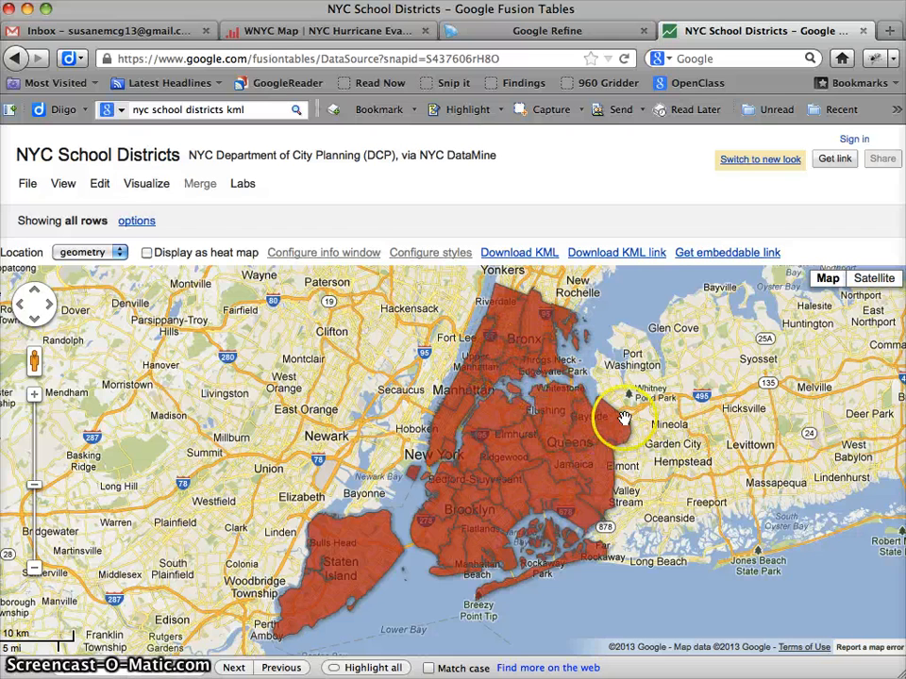
left_click(135, 186)
left_click(144, 209)
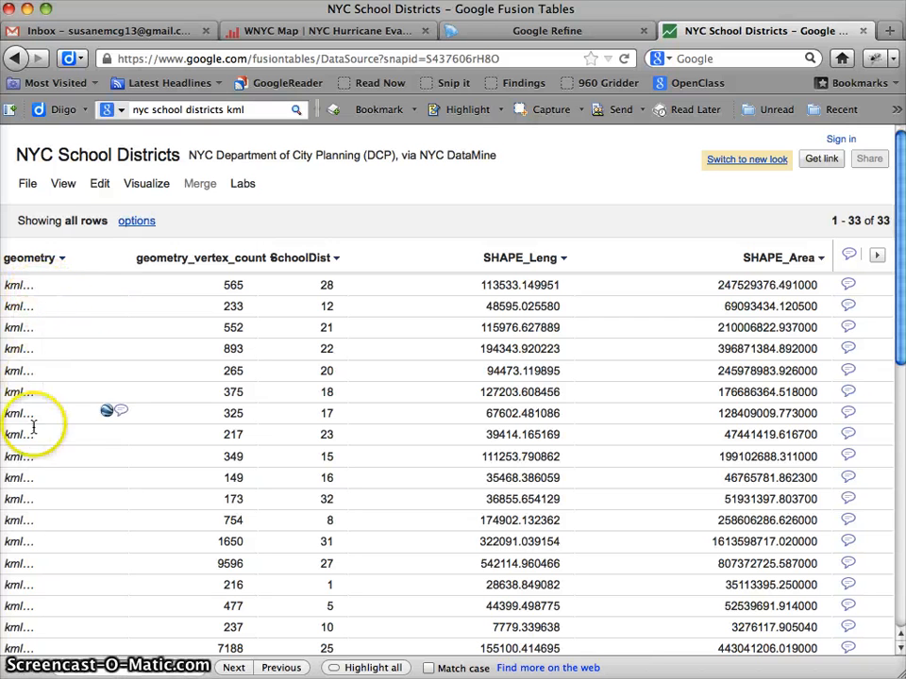
Examine the KML polygon coordinates in the geometry cell of the first row, and close the cell's contents.
left_click(28, 287)
left_click(26, 286)
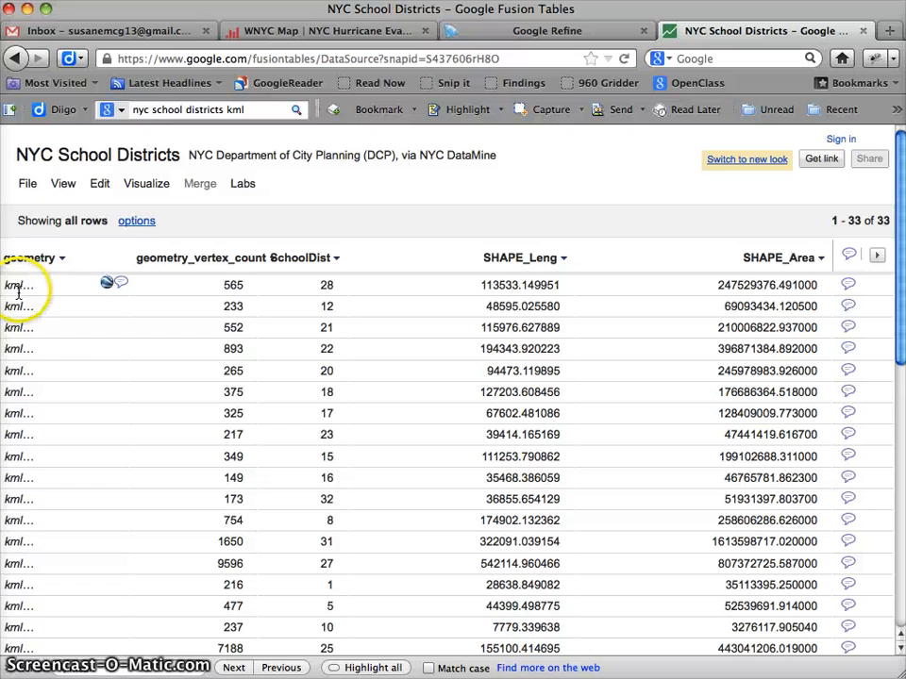
left_click(119, 297)
scroll(126, 300, "down", 10)
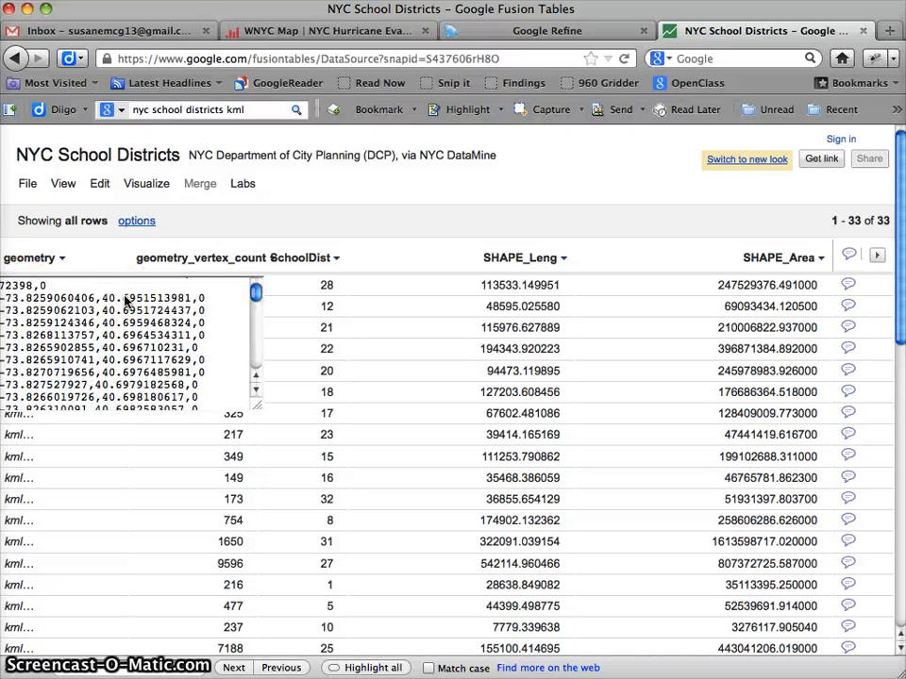
scroll(125, 300, "up", 5)
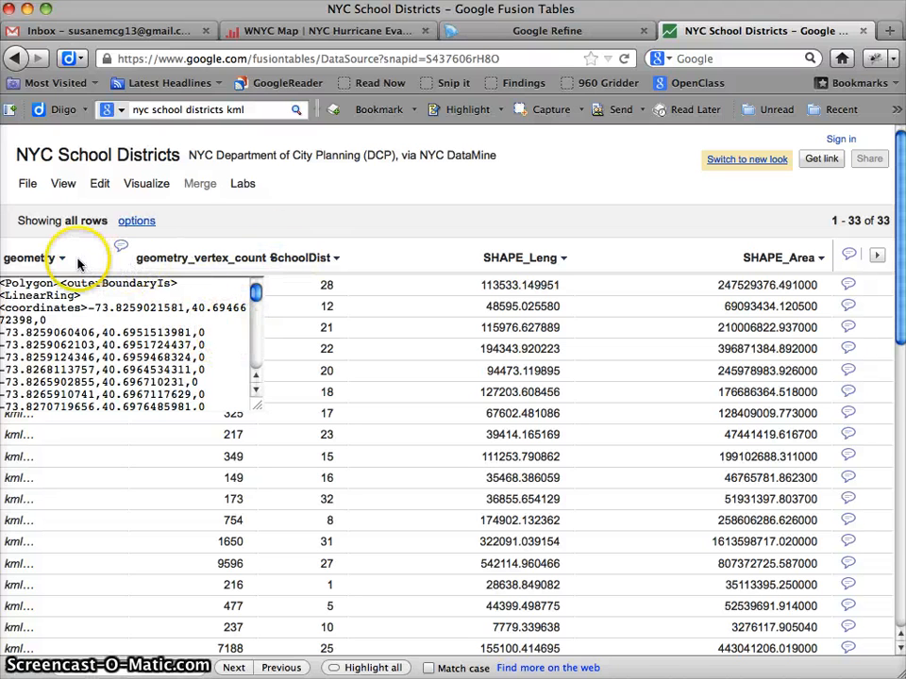
left_click(275, 294)
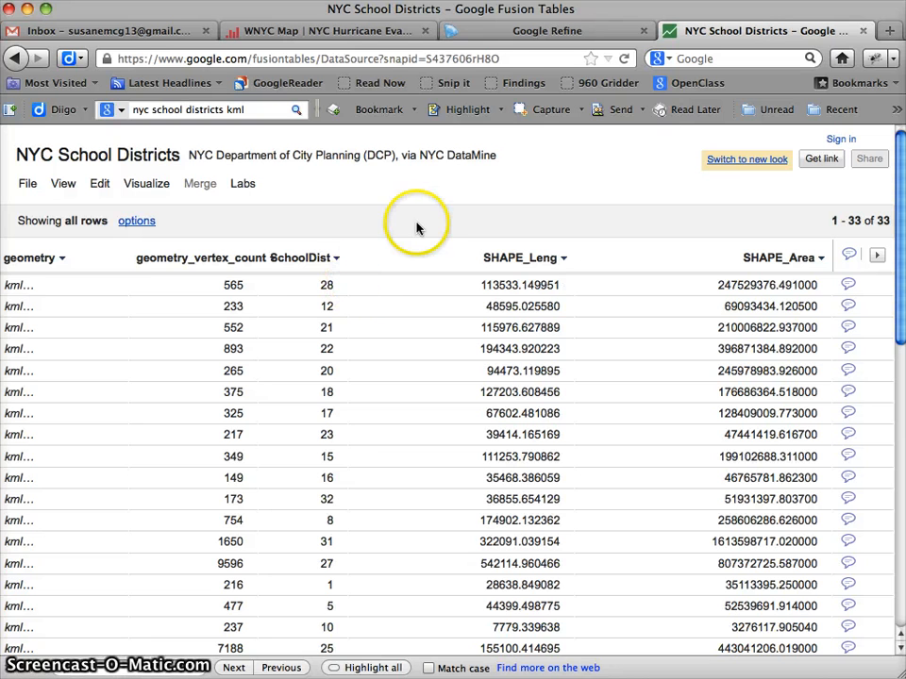
Switch to Google Refine, create a project from 200910_NYCGraduates.txt with the default parsing options, and show 25 rows.
left_click(524, 28)
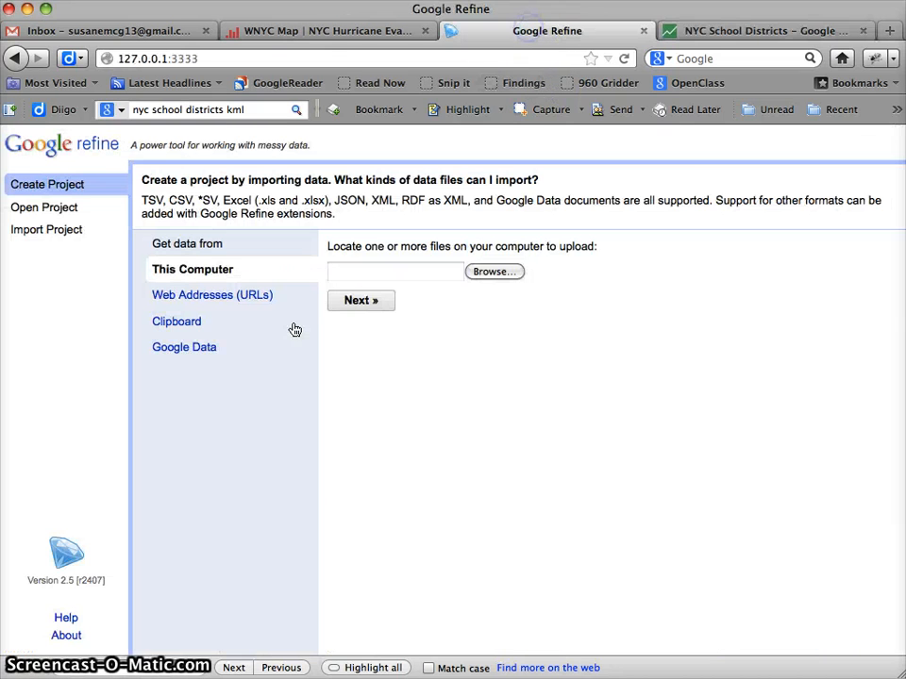
left_click(492, 272)
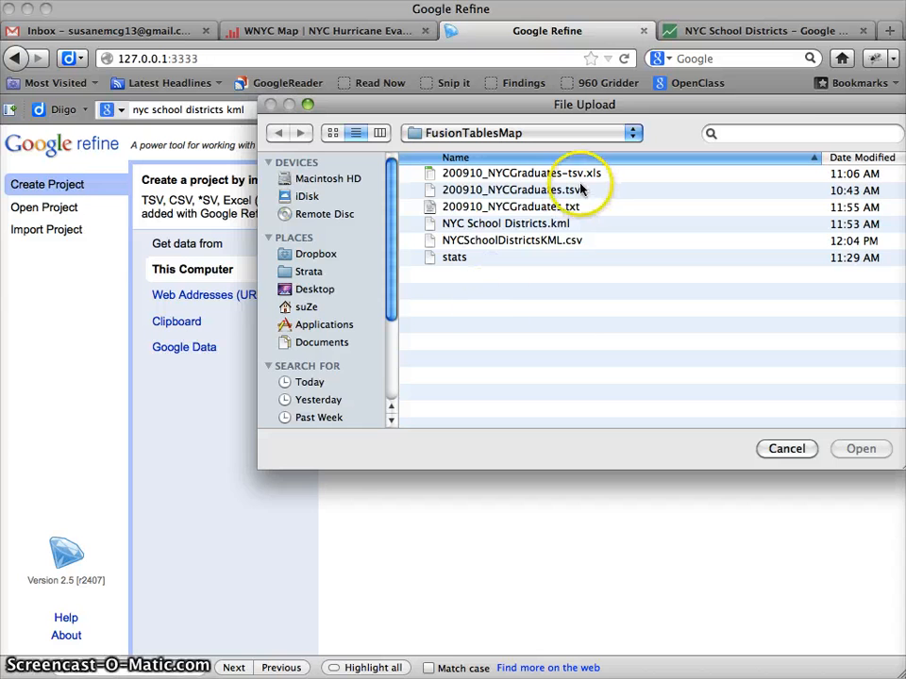
double_click(539, 207)
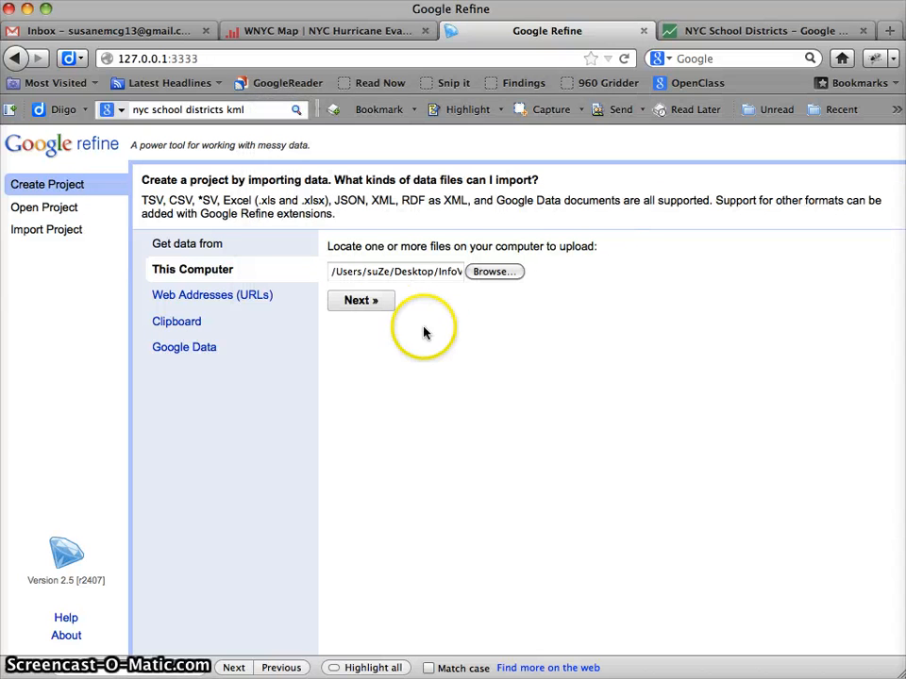
left_click(376, 309)
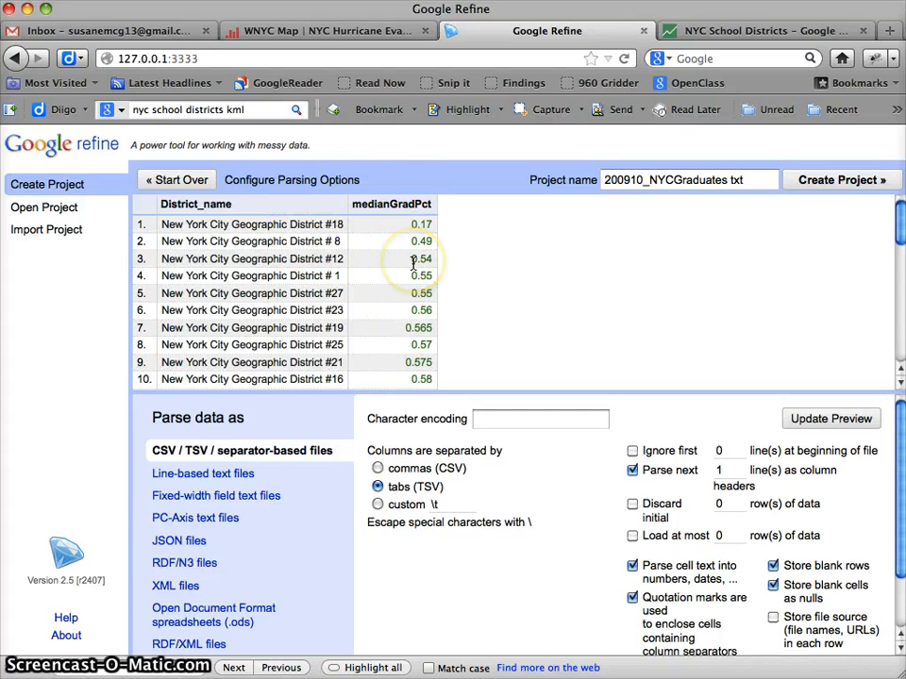
left_click(829, 189)
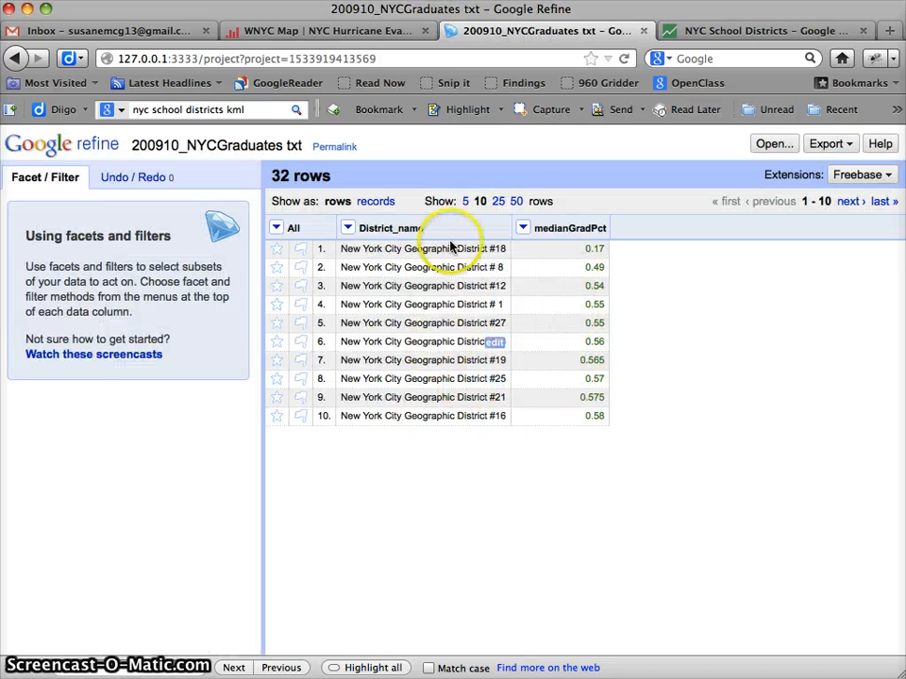
left_click(498, 201)
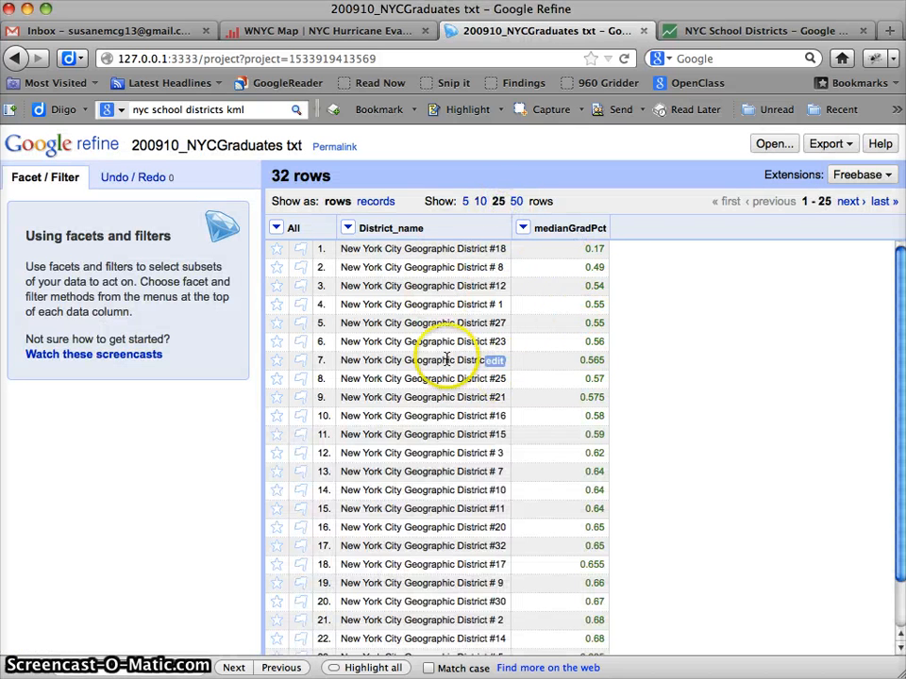
Switch the NYC School Districts Fusion Table to the new look and compare its district column with District_name in Google Refine.
left_click(770, 41)
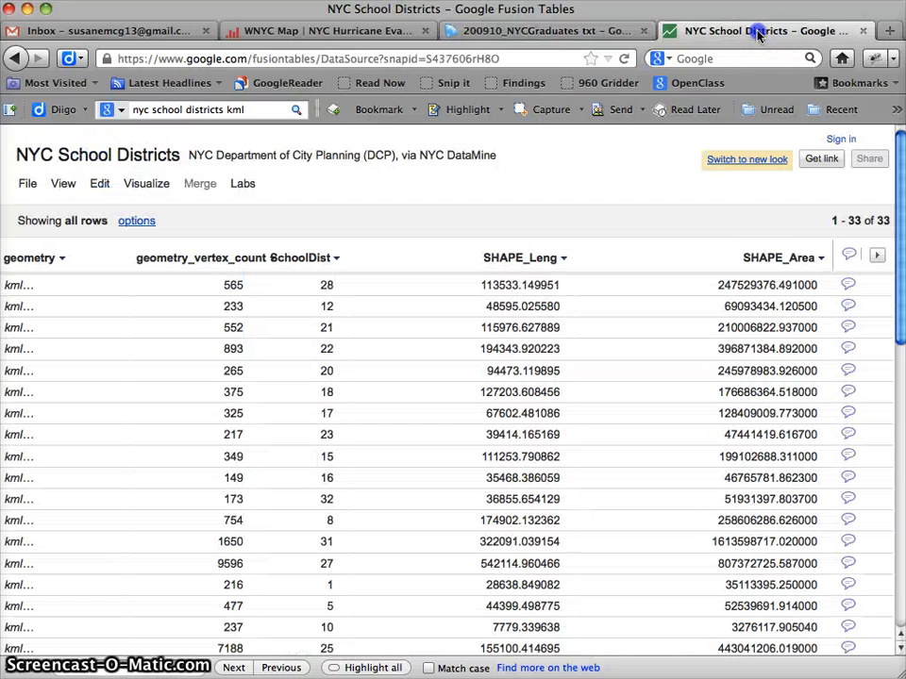
left_click(749, 167)
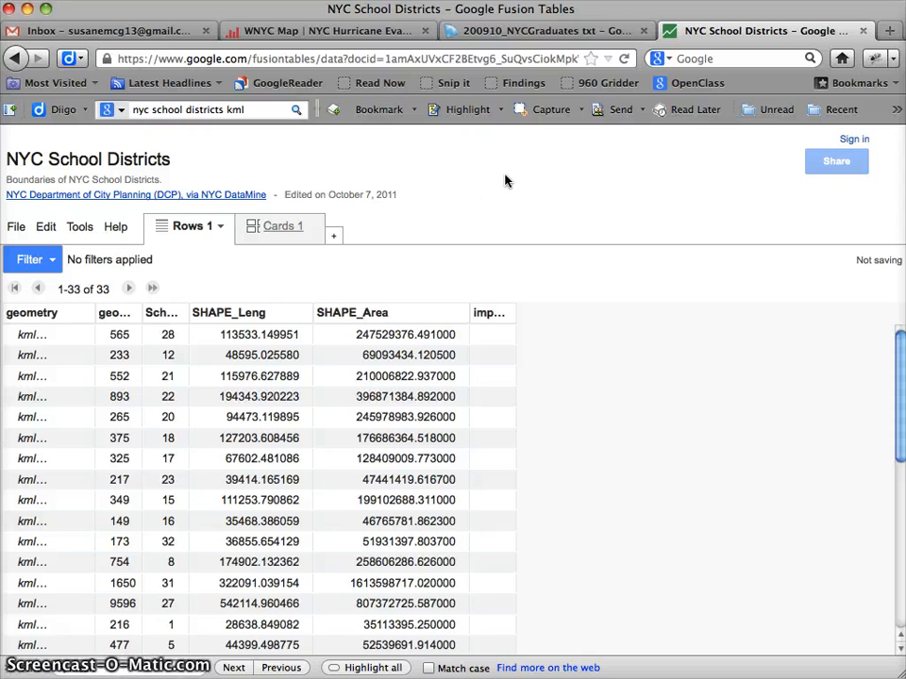
left_click(535, 35)
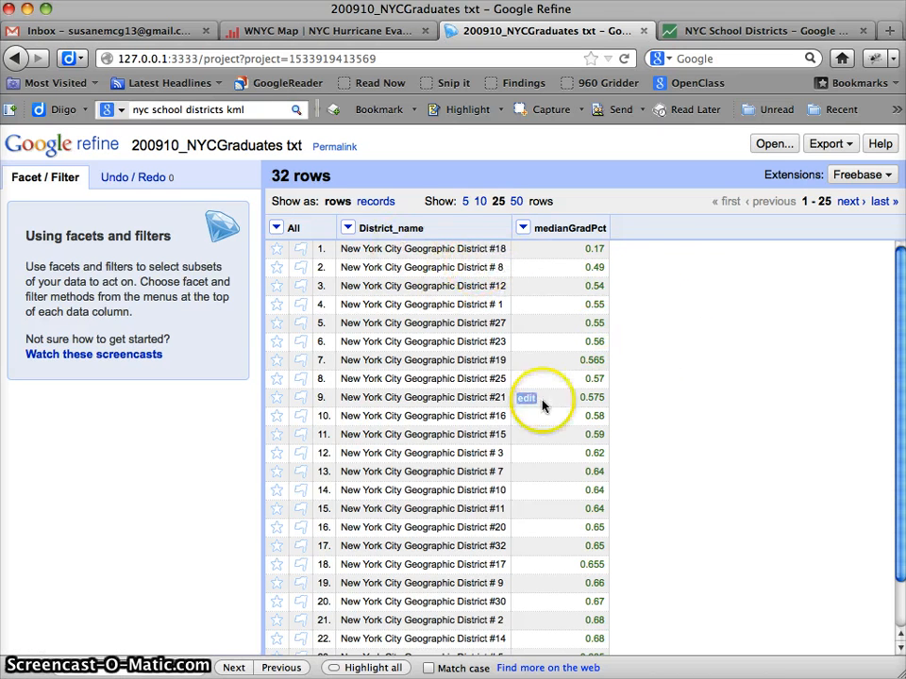
left_click(745, 33)
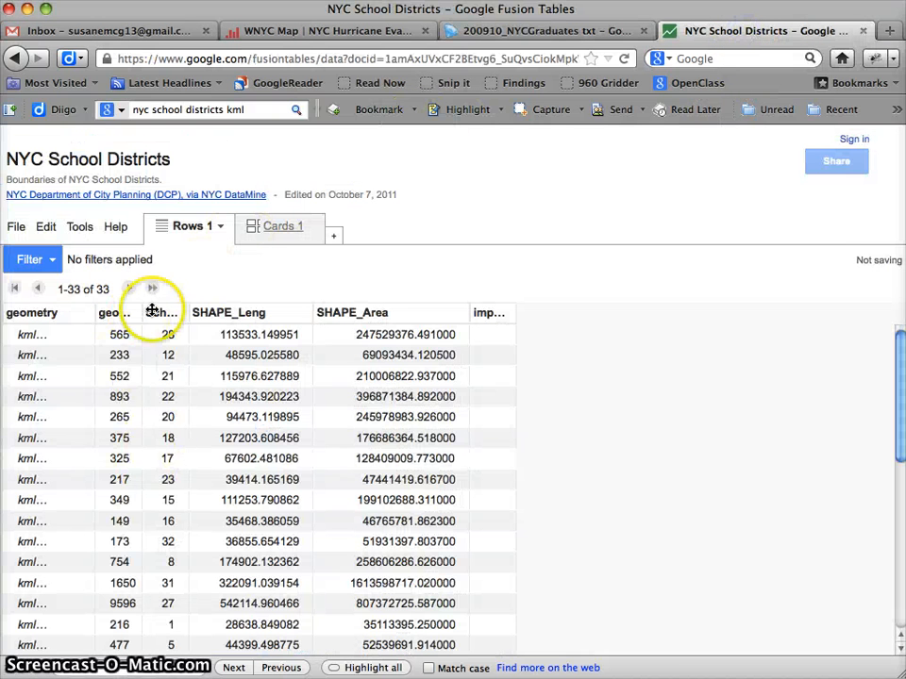
left_click(574, 24)
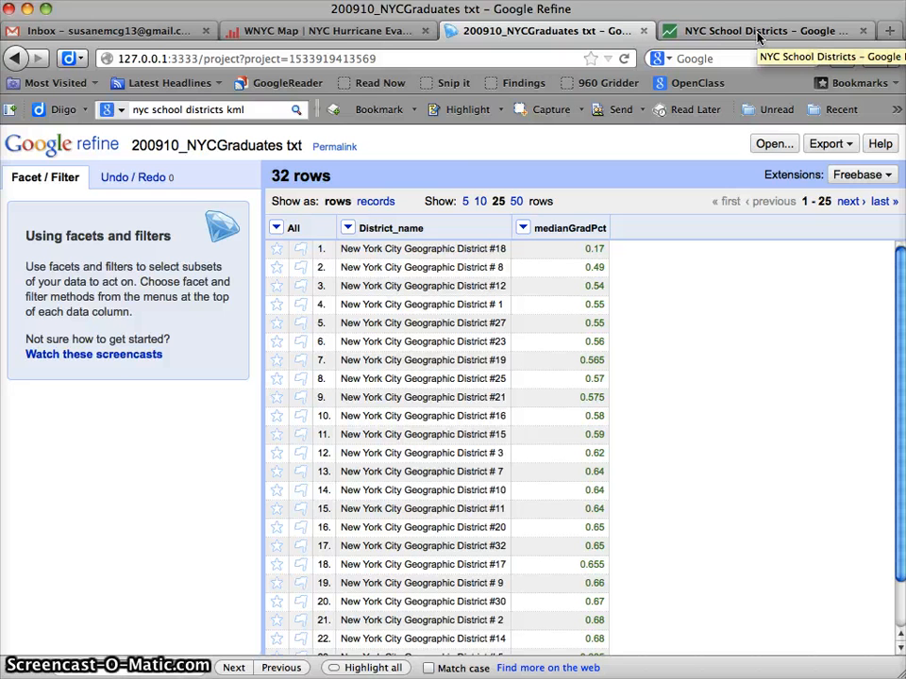
Split the District_name column into several columns using # as the separator, and review the resulting rows.
left_click(348, 228)
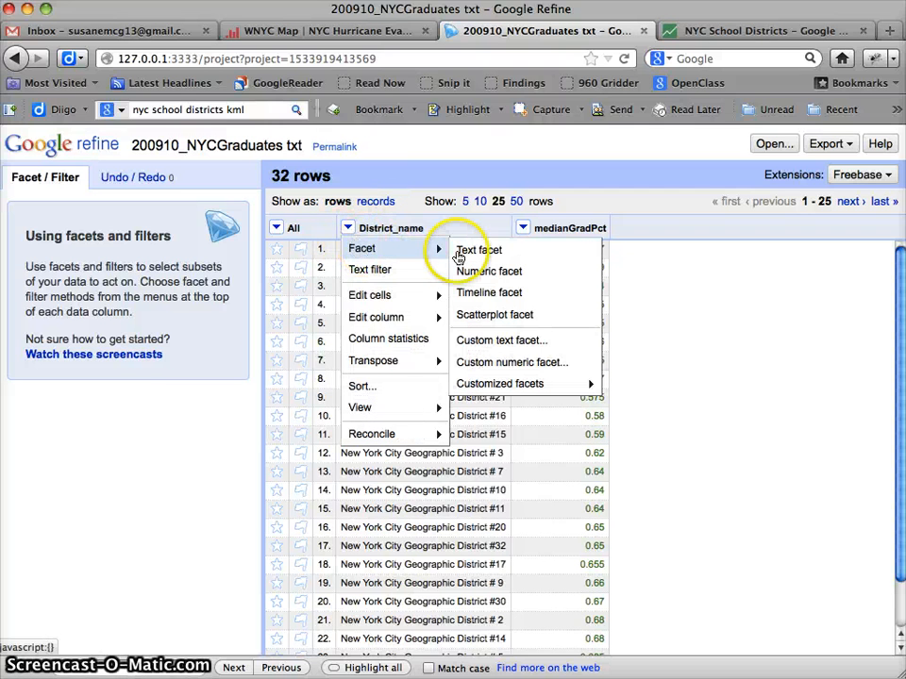
mouse_move(359, 304)
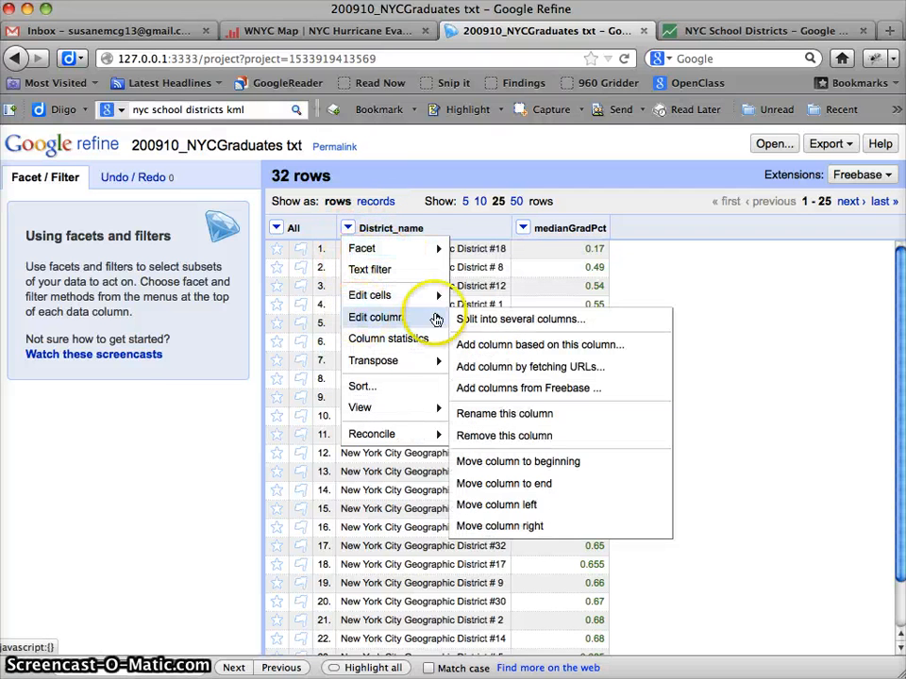
left_click(476, 320)
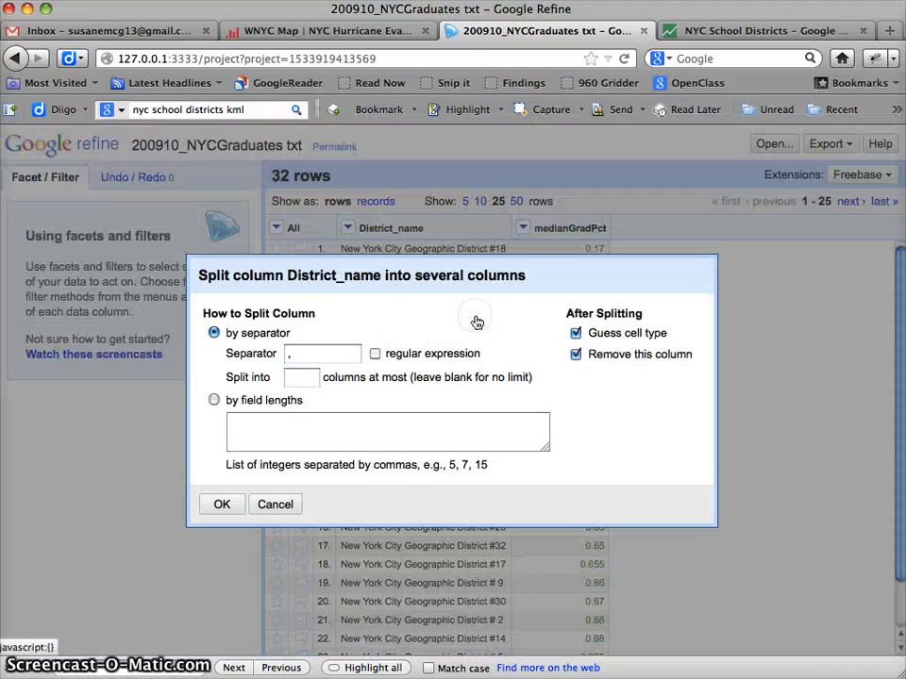
left_click(293, 353)
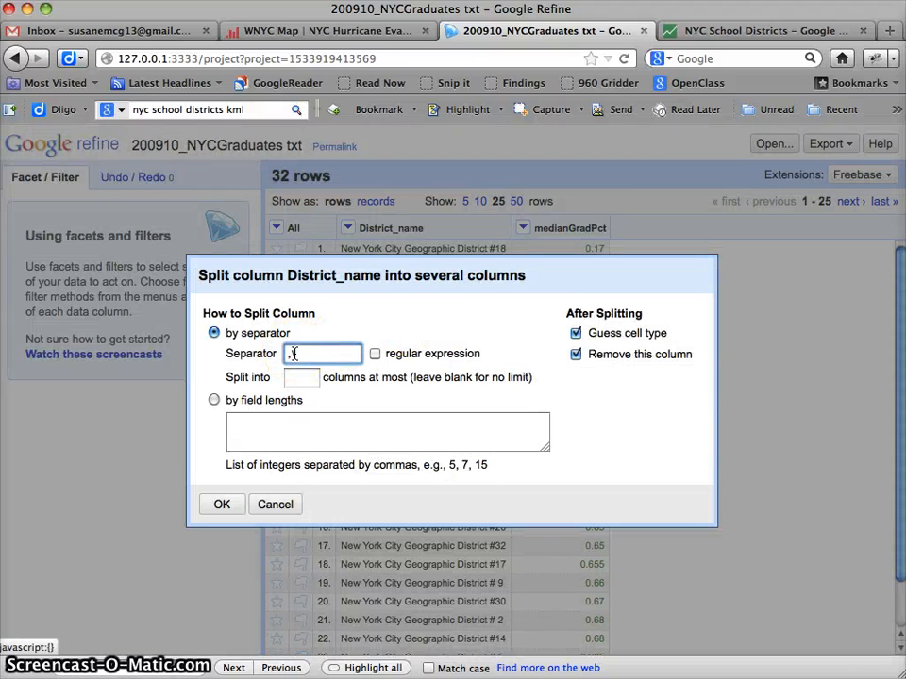
key("BackSpace")
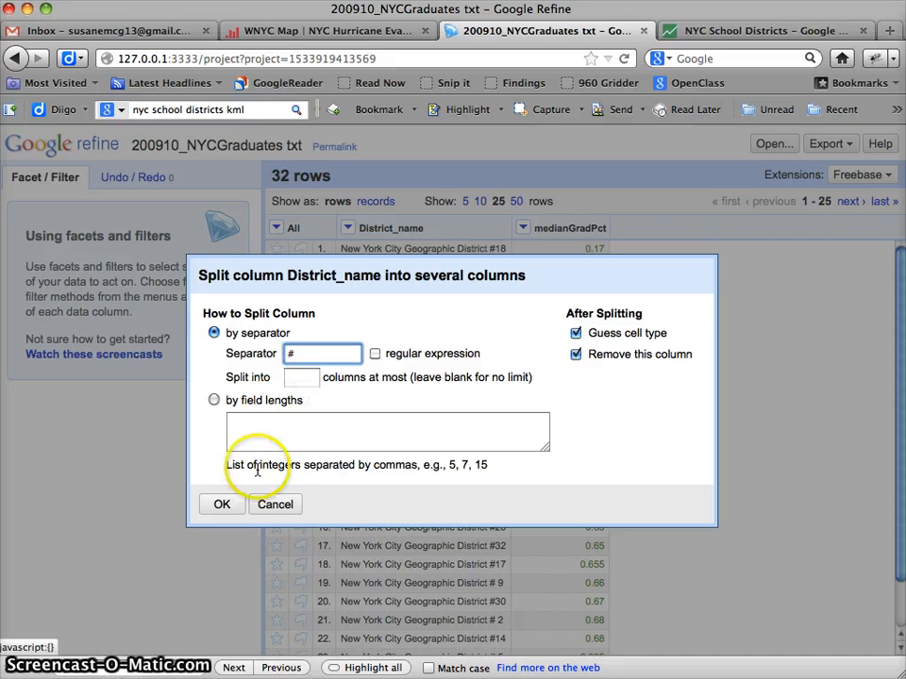
left_click(227, 511)
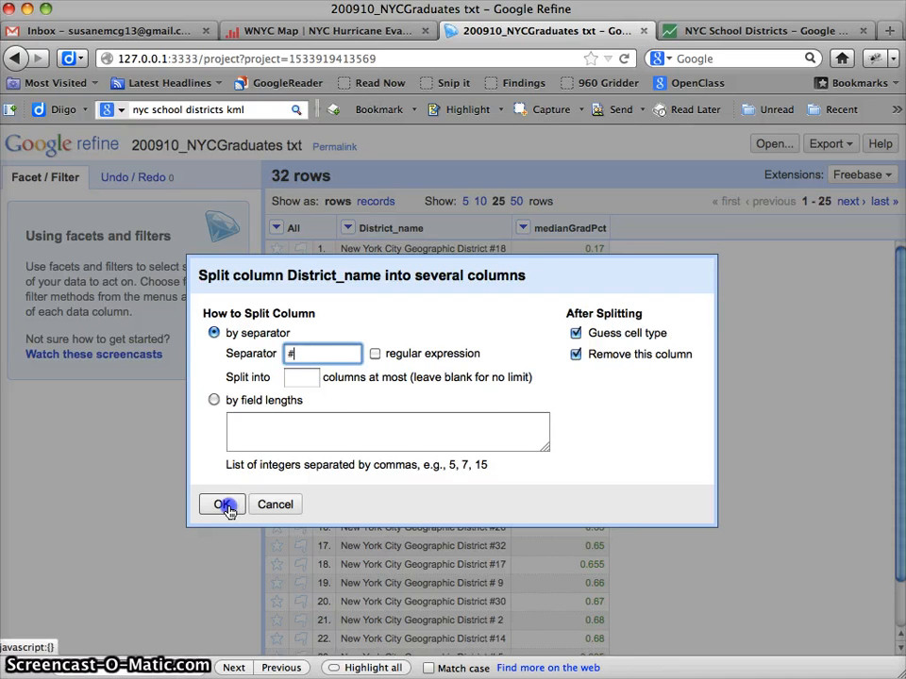
left_click(228, 509)
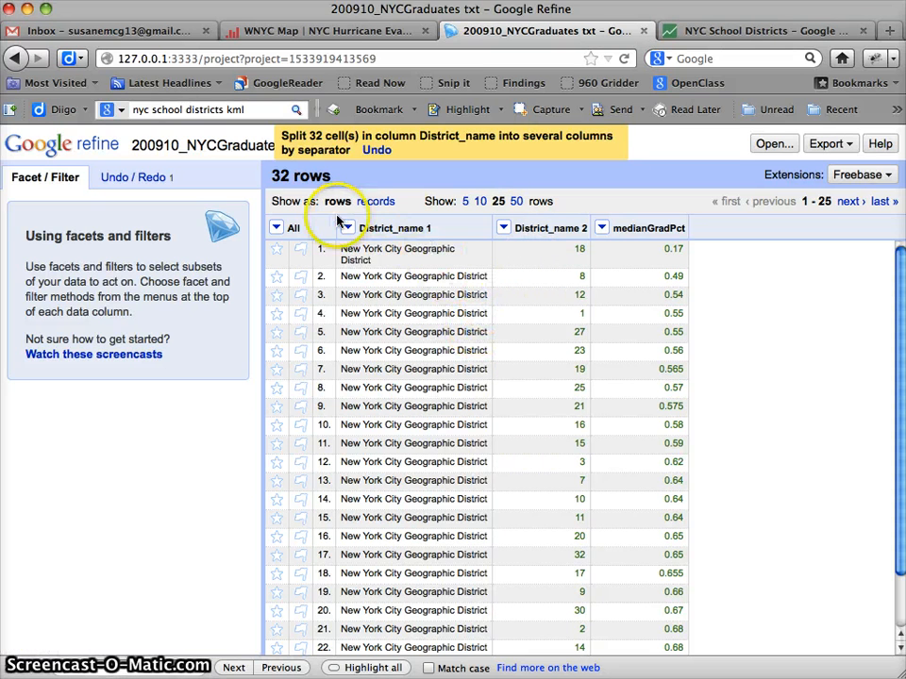
scroll(541, 382, "down", 1)
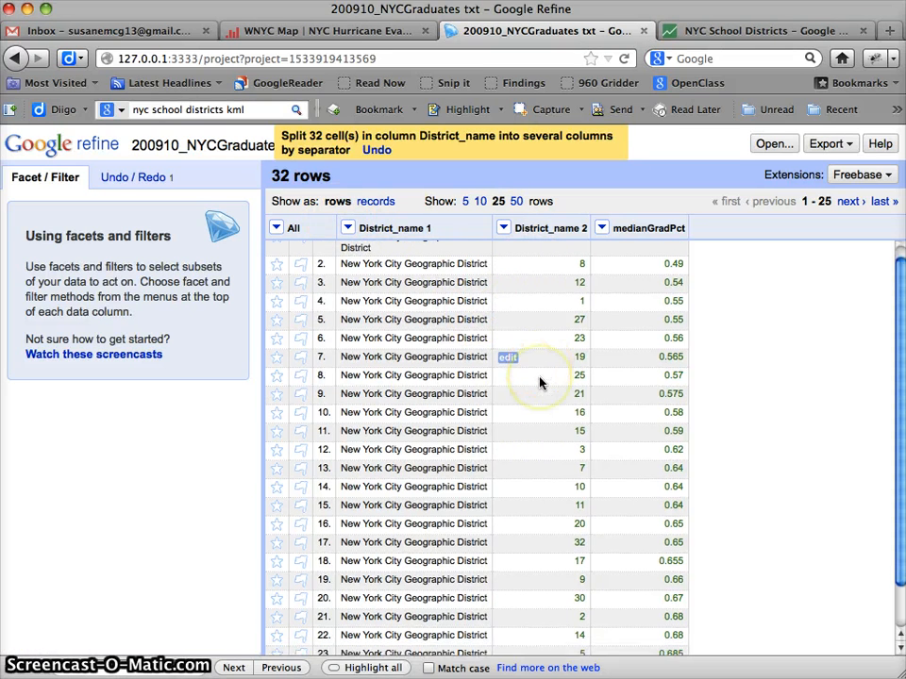
scroll(510, 312, "up", 1)
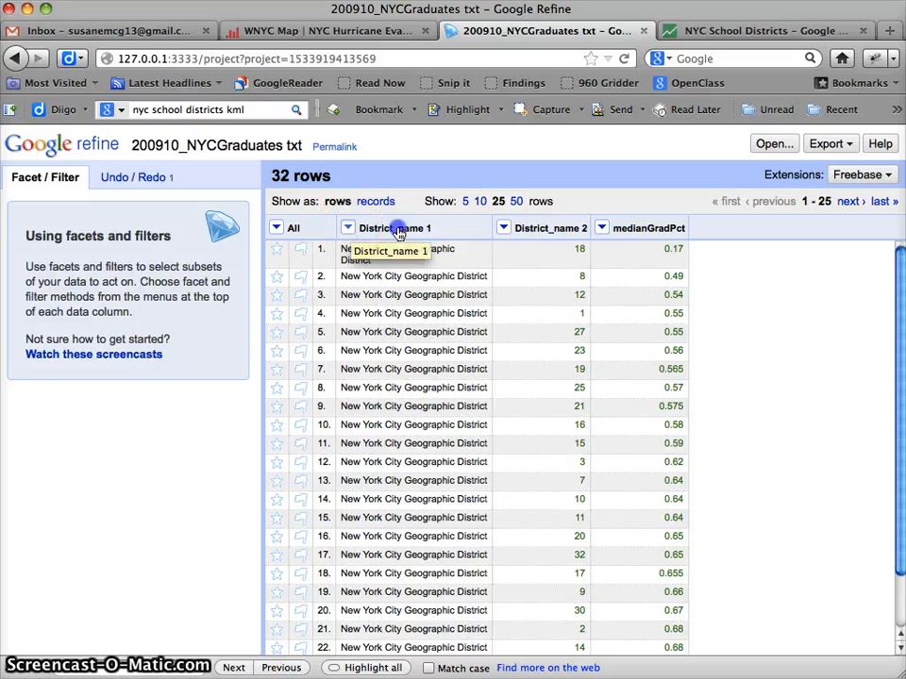
left_click(347, 228)
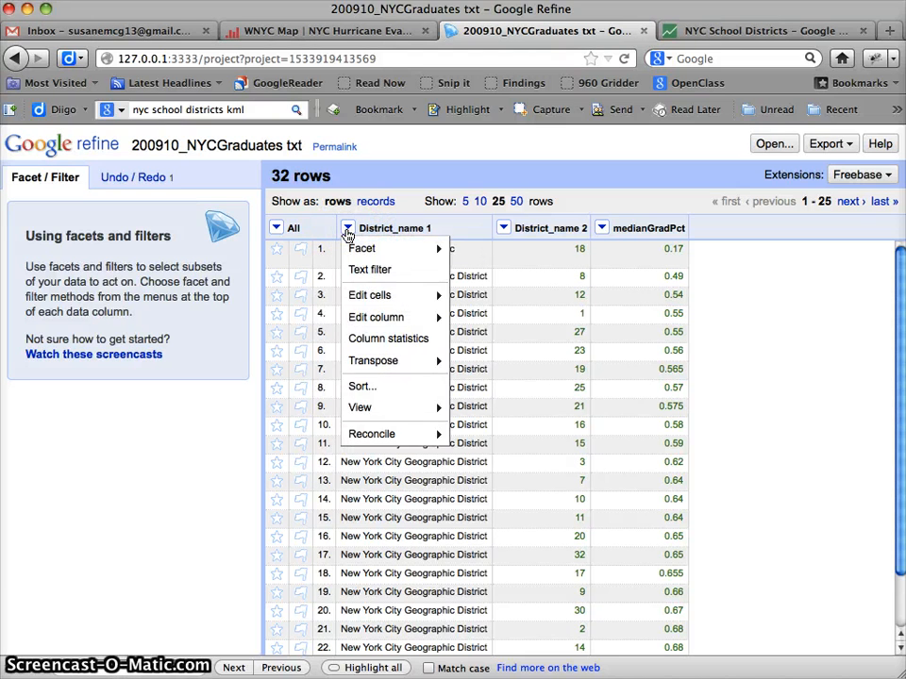
left_click(452, 237)
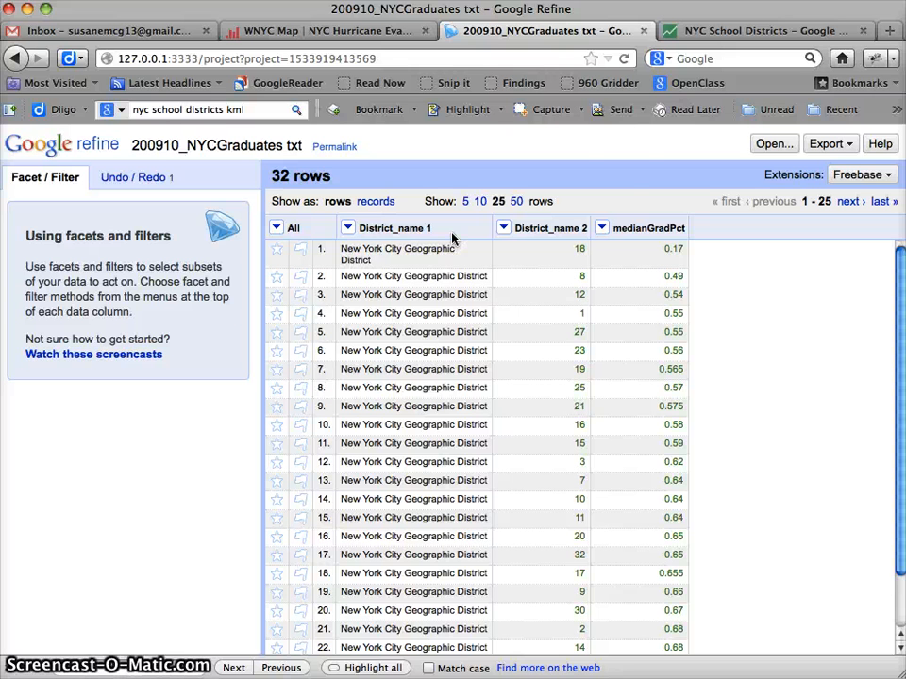
Export the Google Refine project data as a comma-separated value file and accept saving it to disk.
left_click(827, 143)
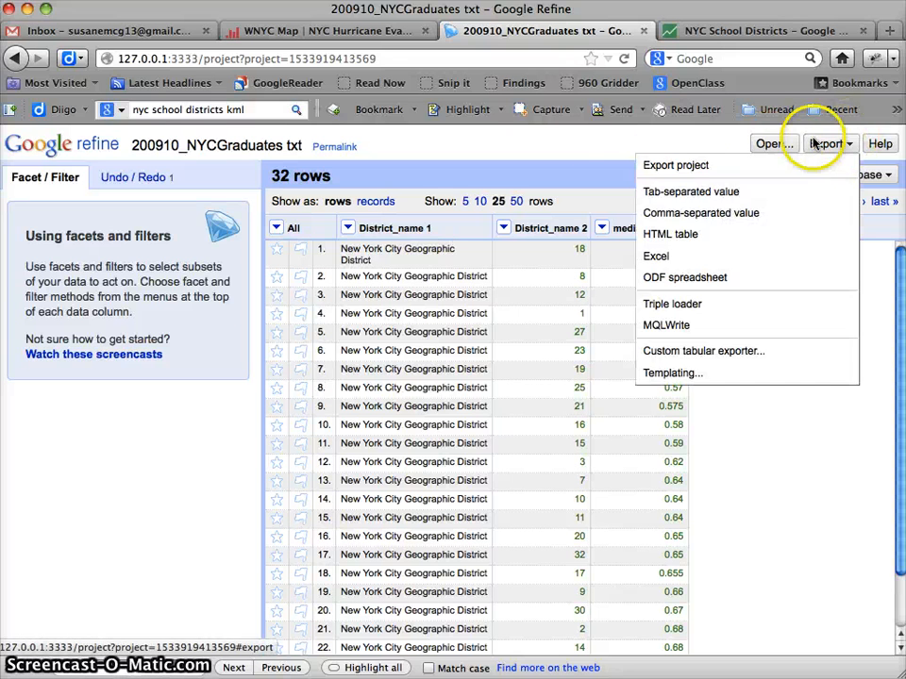
left_click(703, 216)
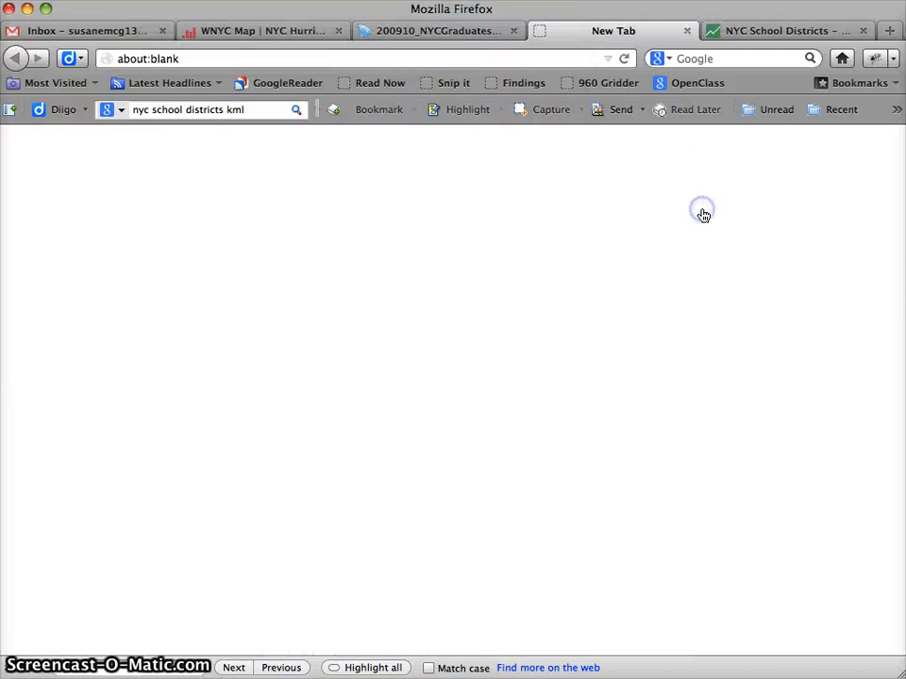
key("Return")
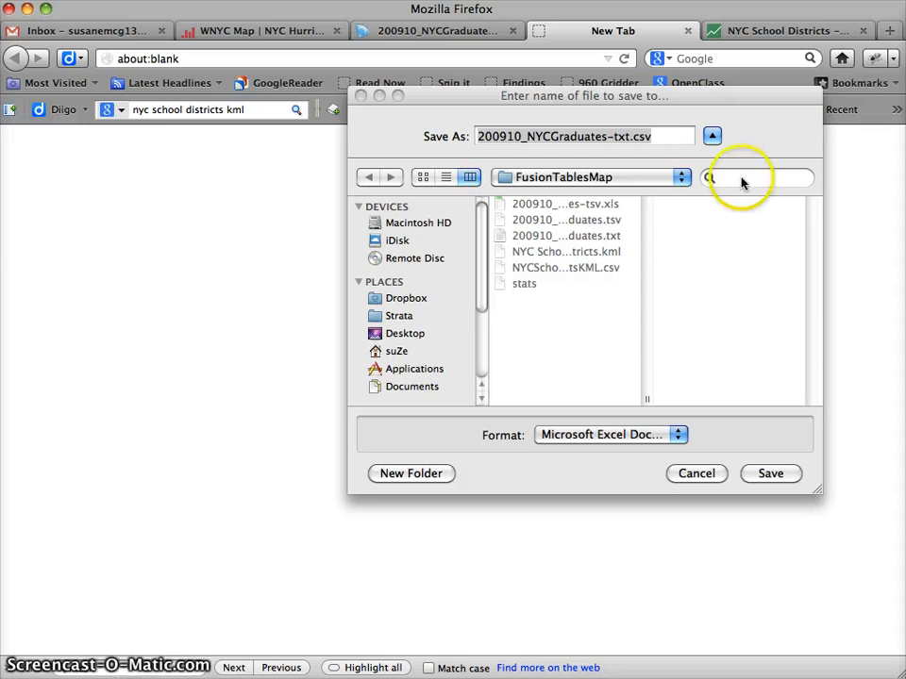
Name the export 200910_NYCMedianGraduatePcts.csv, save it in the FusionTablesMap folder, and close the leftover blank browser tab.
left_click(632, 137)
left_click(632, 136)
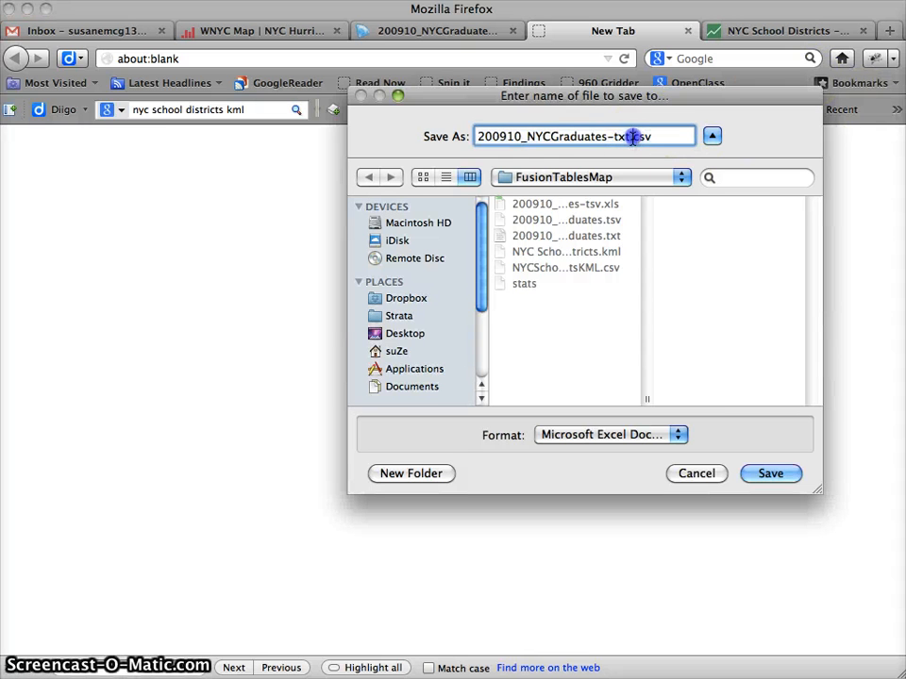
left_click_drag(630, 137, 498, 154)
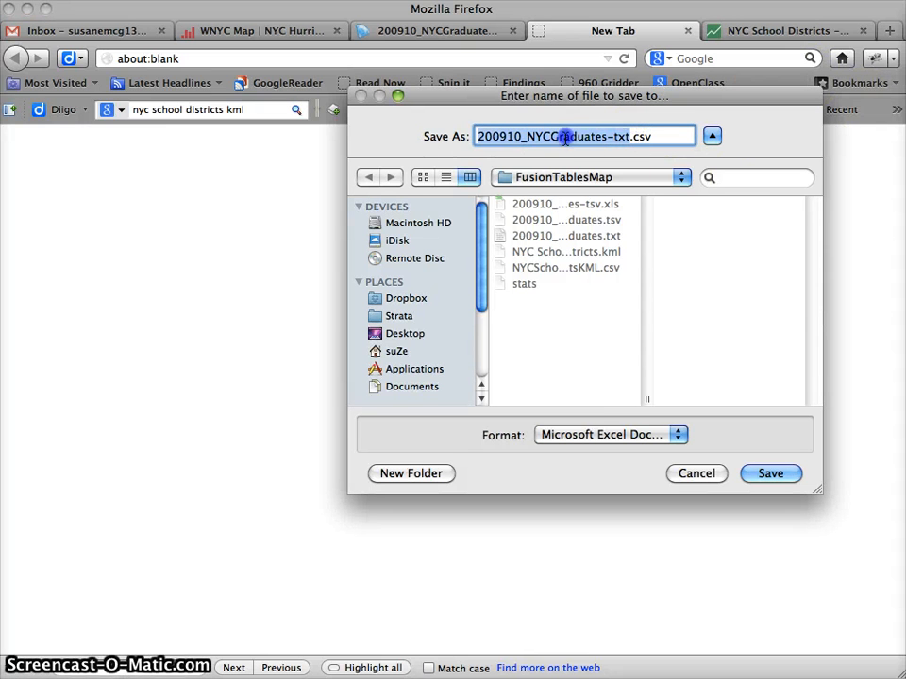
left_click_drag(567, 138, 604, 139)
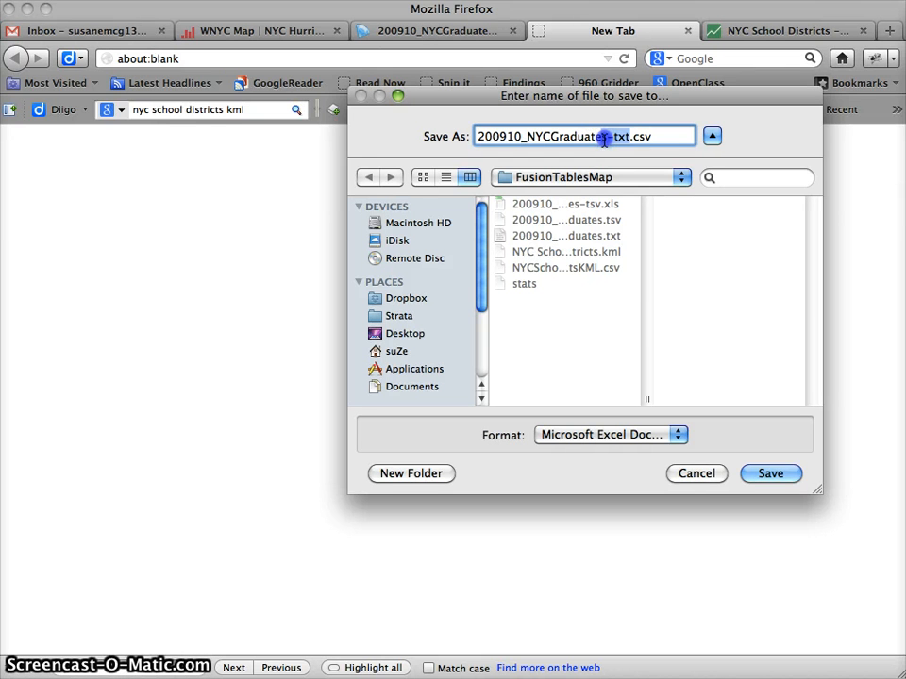
left_click(550, 137)
type("Media")
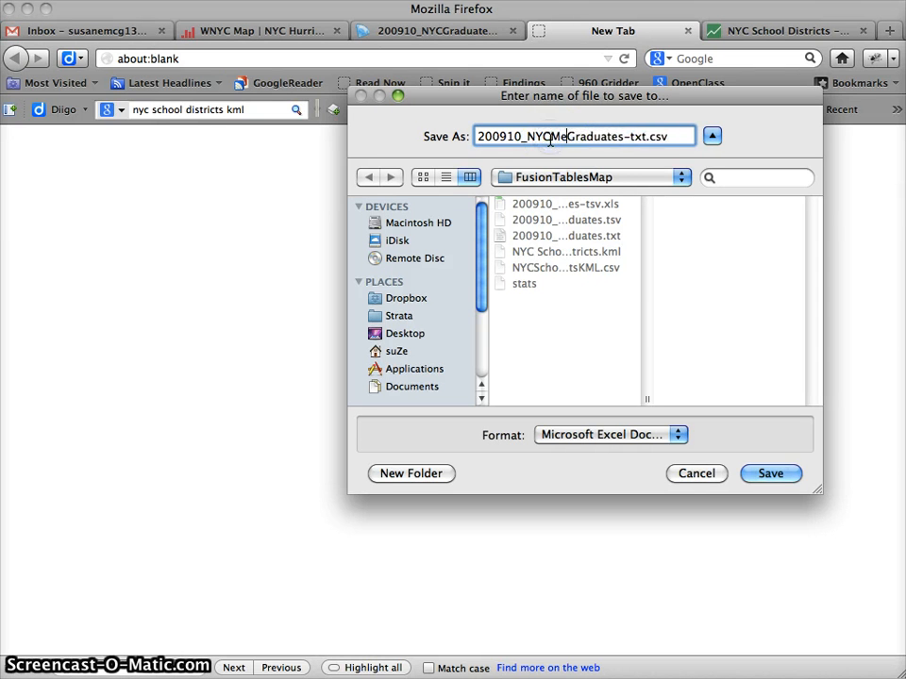
key("Right")
key("Right")
key("Right")
key("Right")
key("Right")
key("Right")
key("Right")
key("Right")
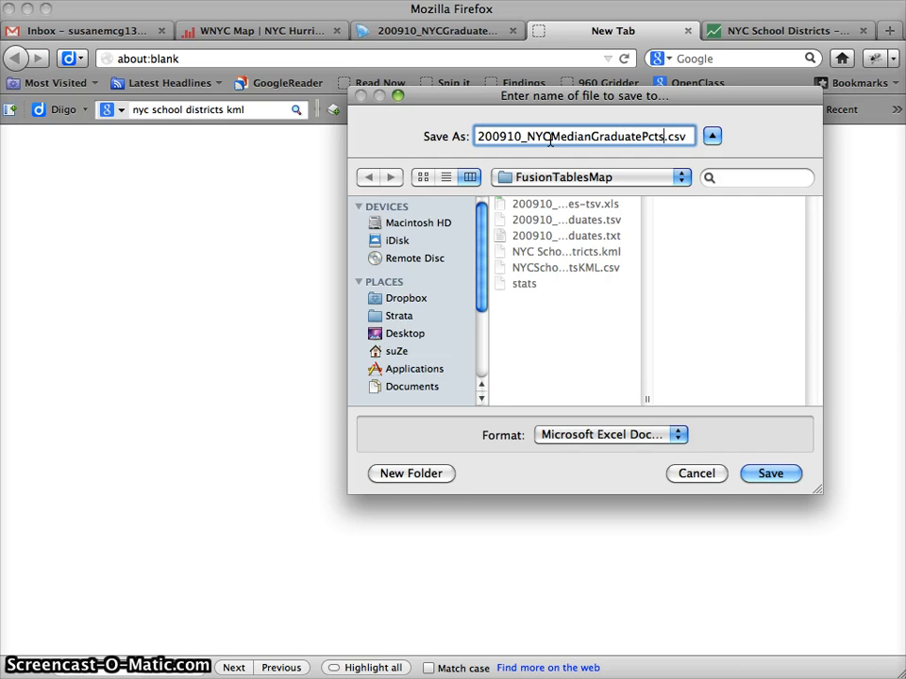
key("Return")
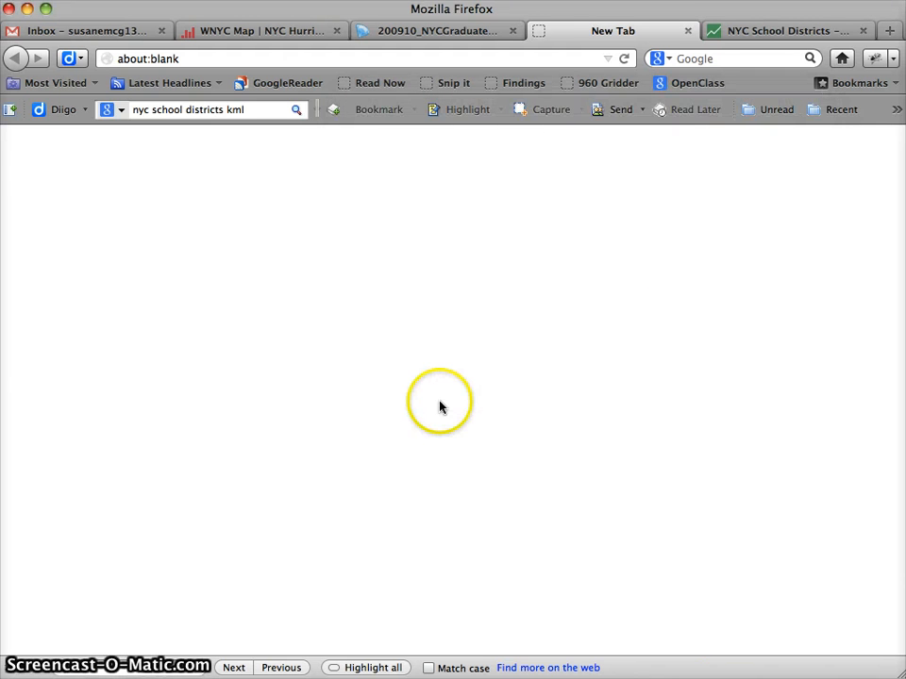
left_click(689, 32)
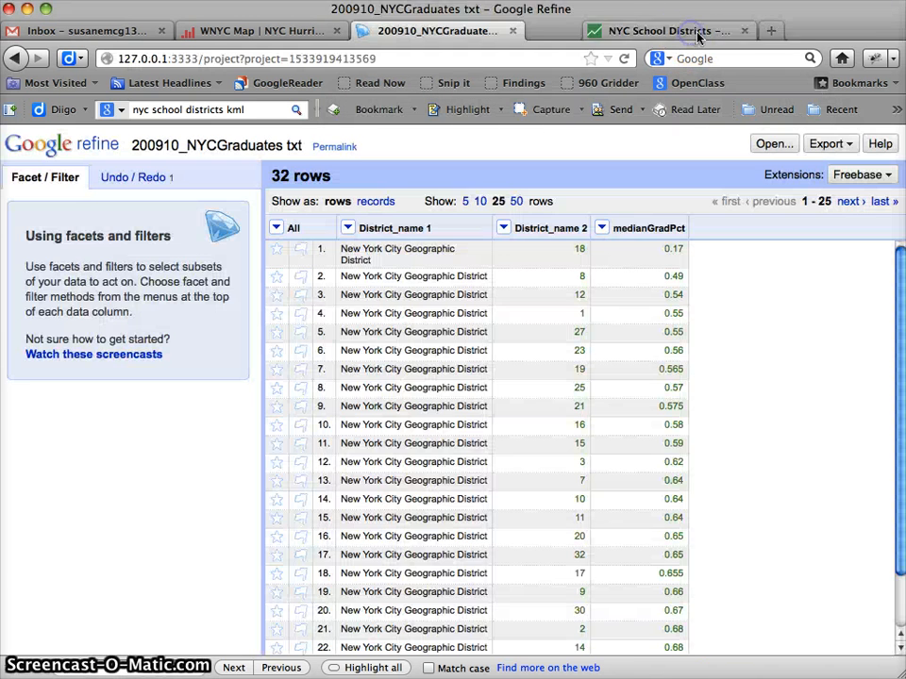
Switch to the NYC School Districts Fusion Table and download all its rows in CSV format.
left_click(600, 31)
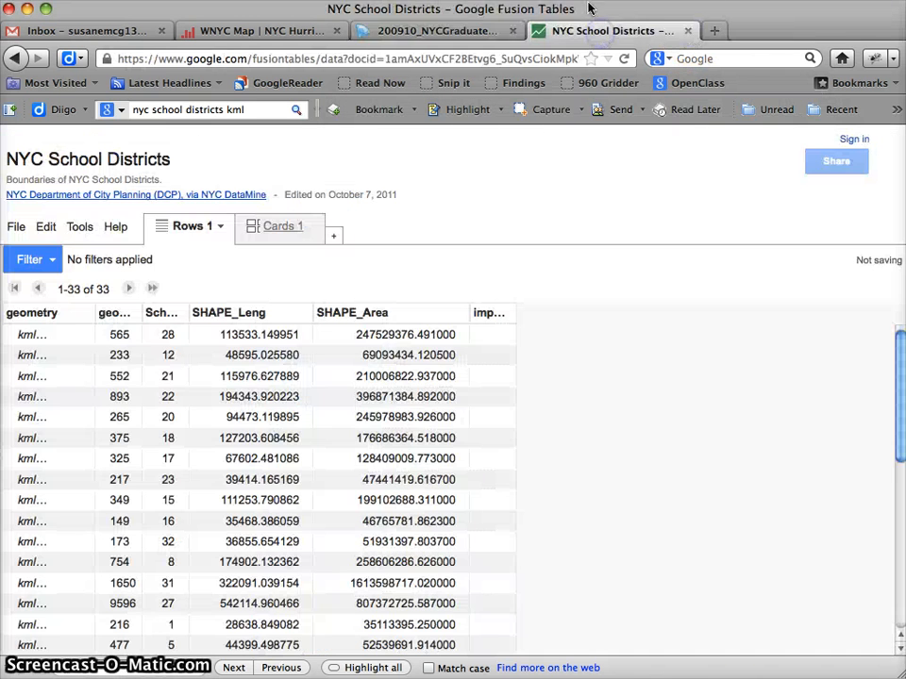
left_click(14, 226)
left_click(32, 525)
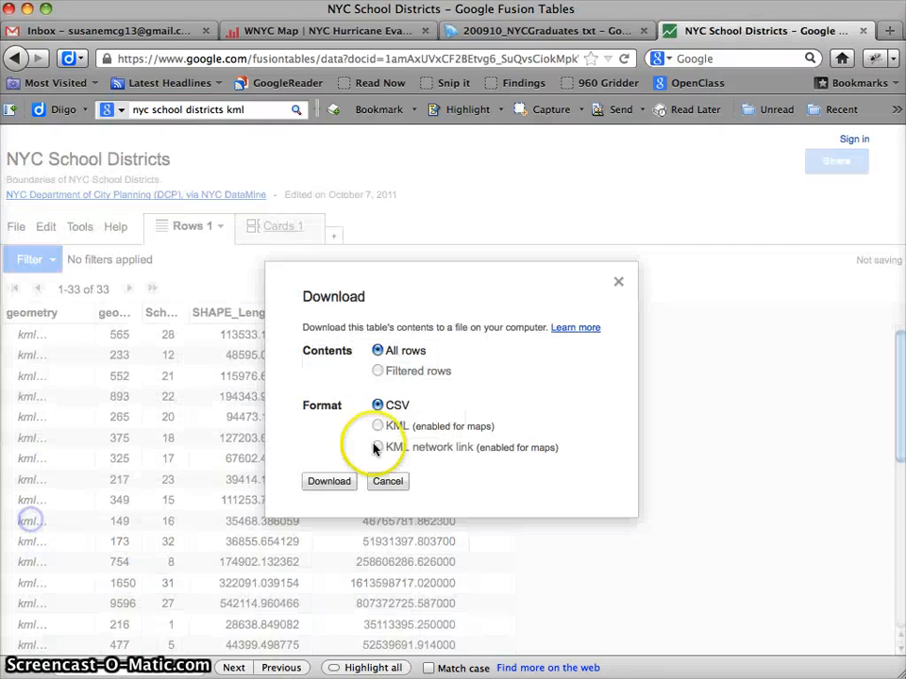
left_click(329, 483)
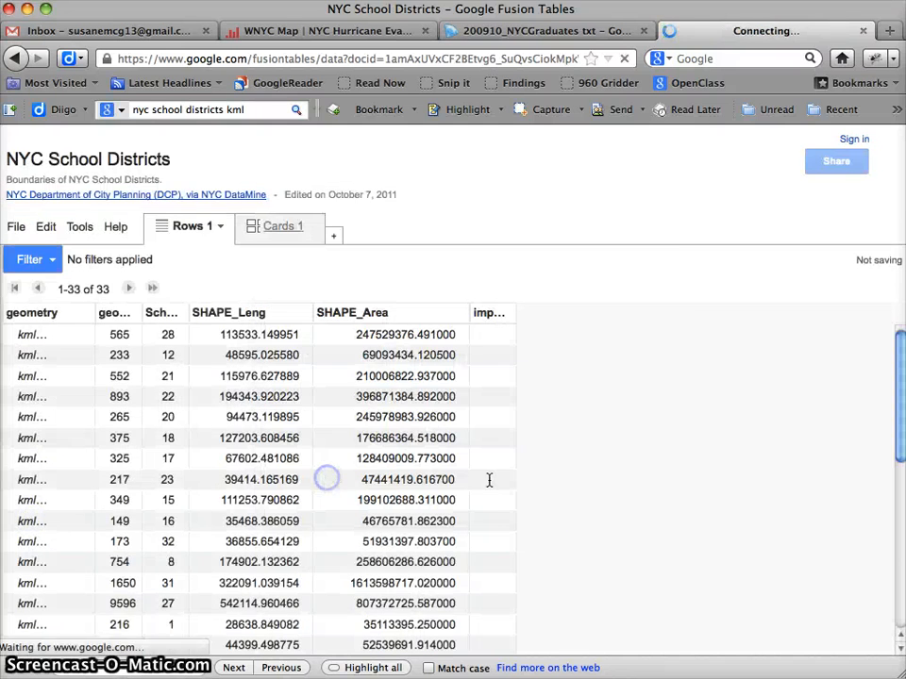
left_click(609, 329)
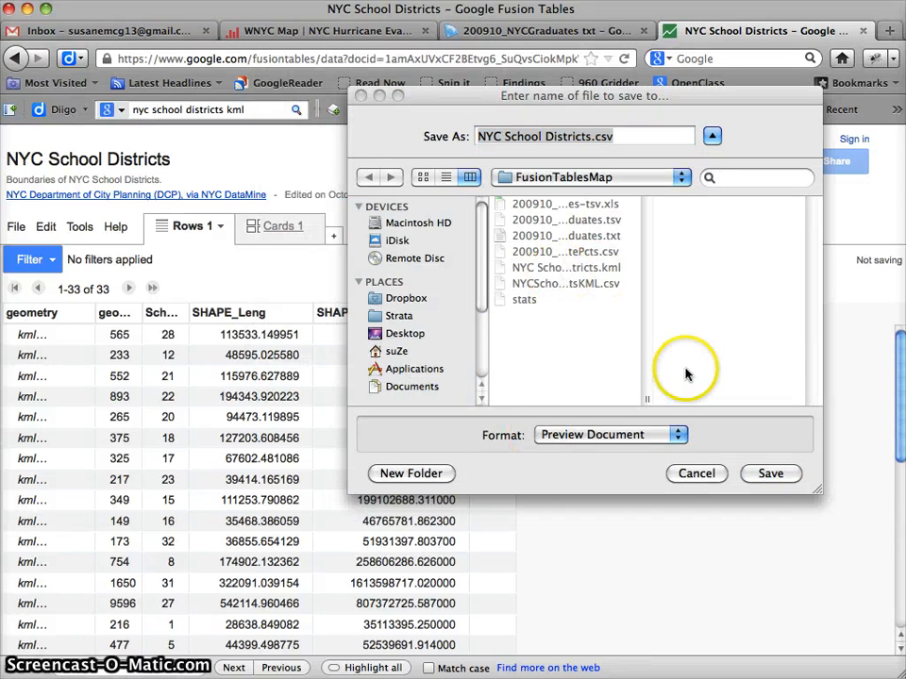
Save the download as NYCSchoolDistrictsKML.csv in the FusionTablesMap folder, replacing the existing file.
left_click(566, 137)
left_click(545, 137)
key("BackSpace")
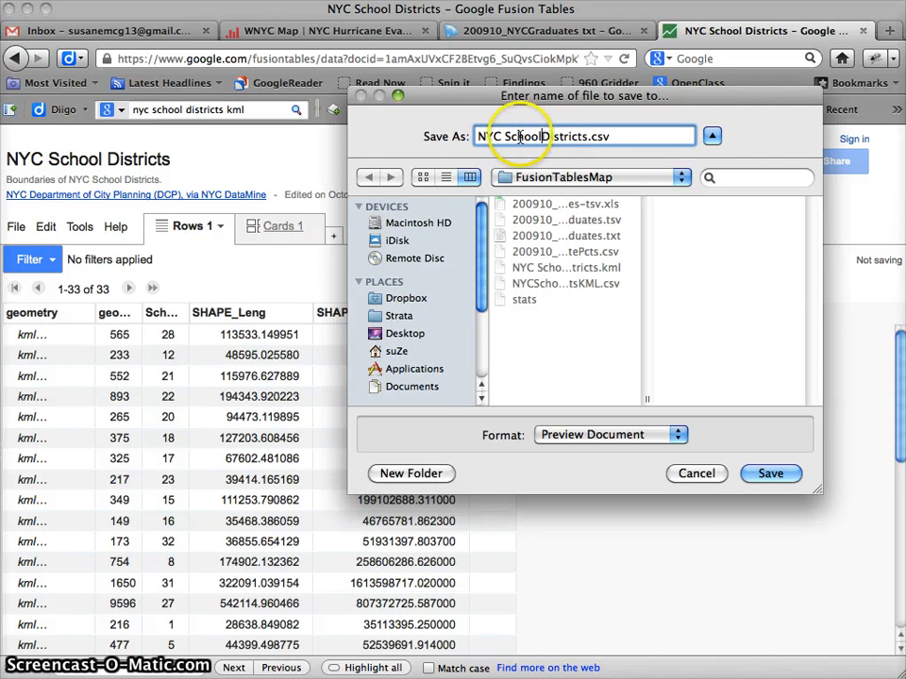
left_click(581, 138)
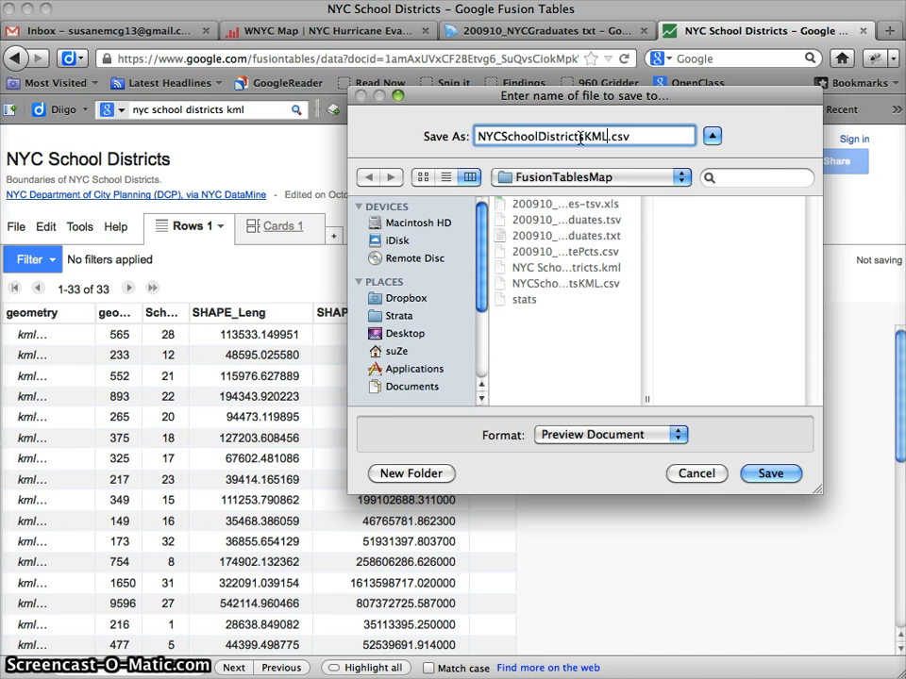
key("Return")
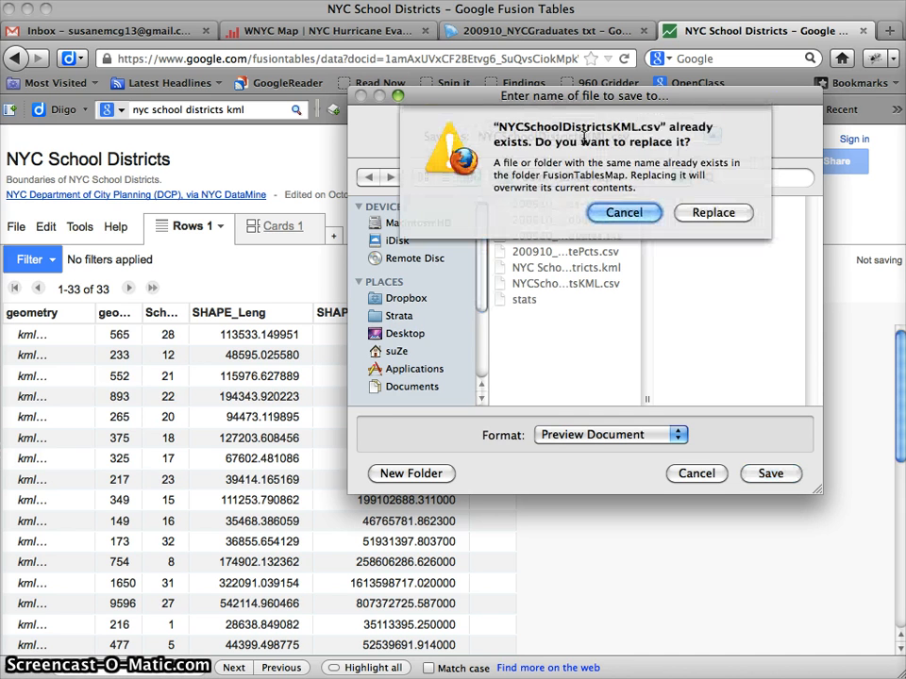
left_click(699, 211)
Switch to TextEdit, create a new blank document, and close the old Untitled document without saving it.
key("super+Tab")
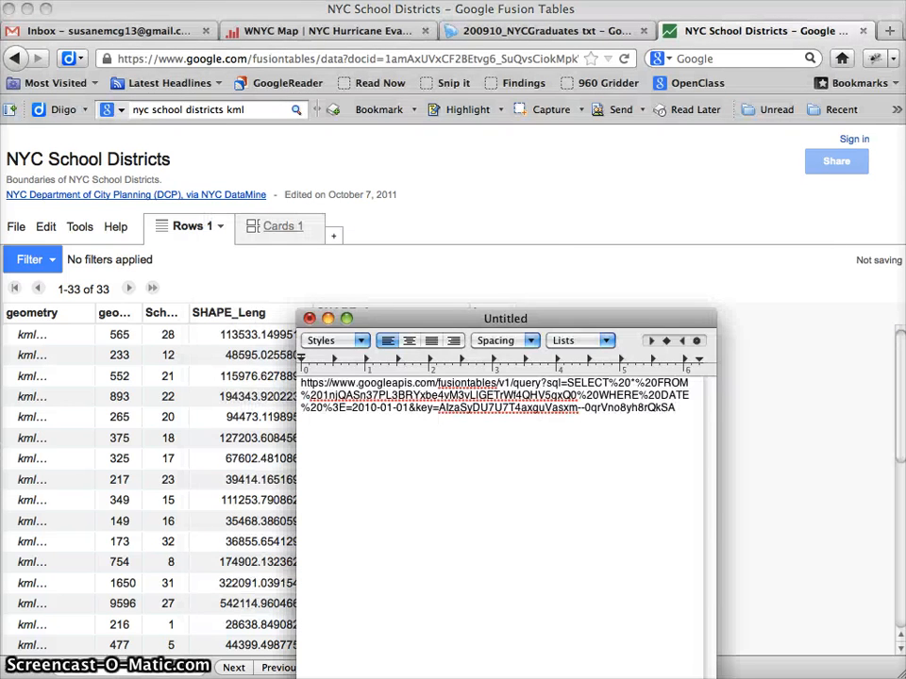
key("super+n")
left_click(593, 332)
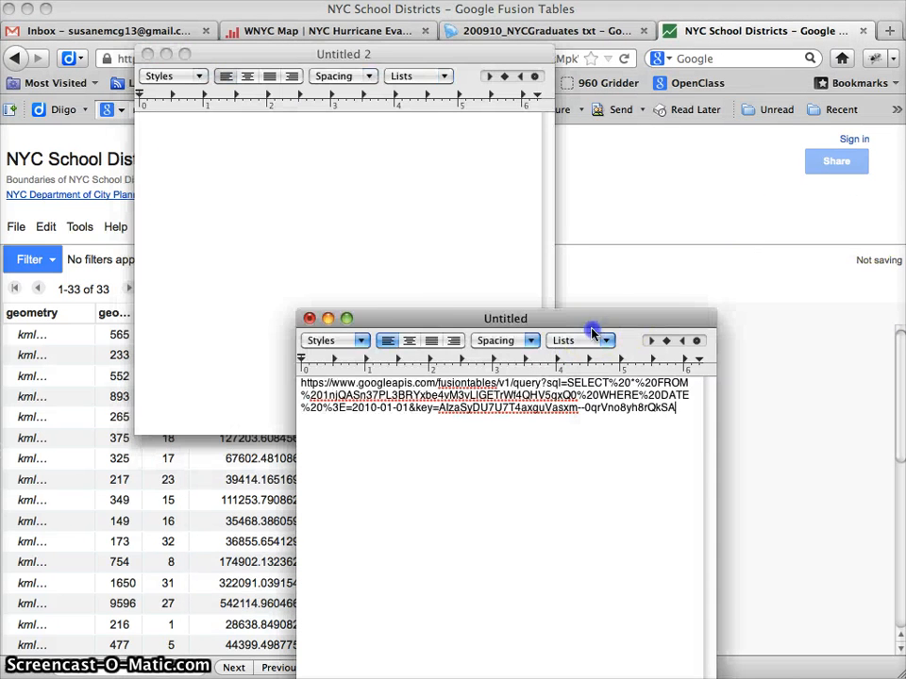
left_click(312, 321)
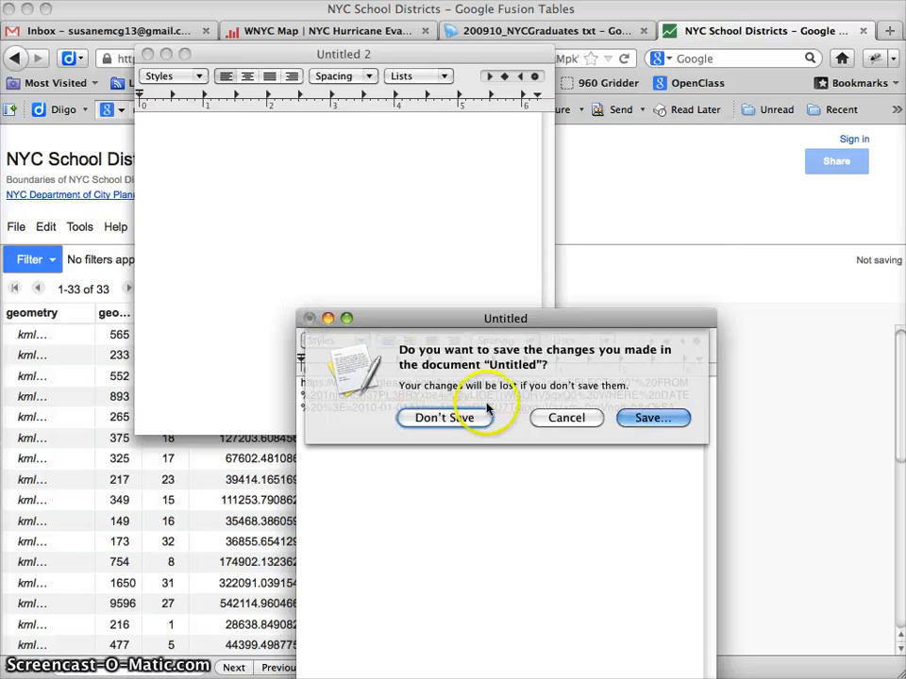
left_click(458, 419)
Save the blank document as Process.rtf in Rich Text Format in the FusionTablesMap folder inside InfoViz.
key("super+s")
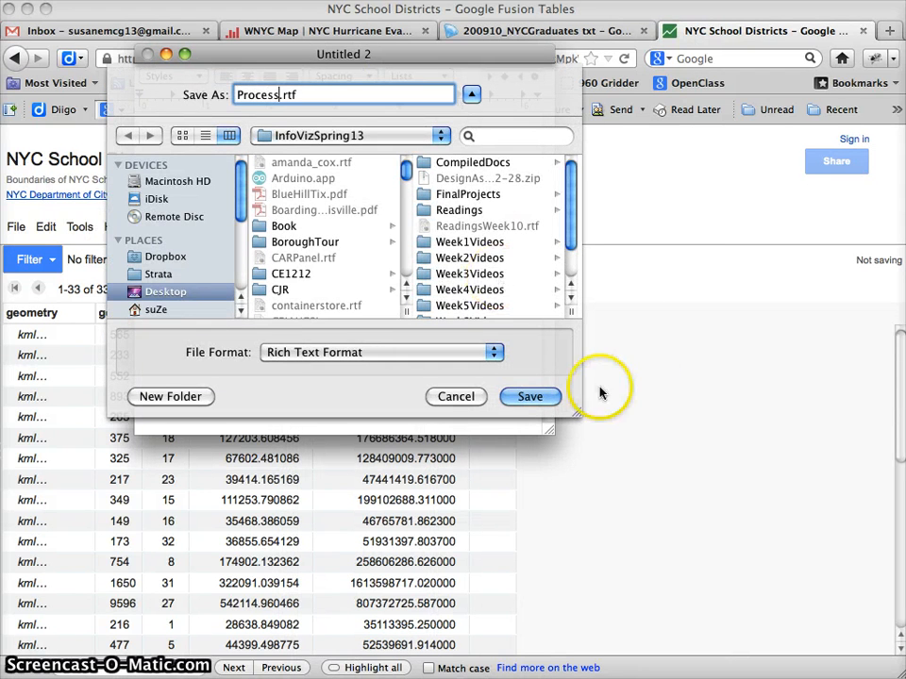
scroll(479, 212, "down", 2)
scroll(425, 170, "up", 2)
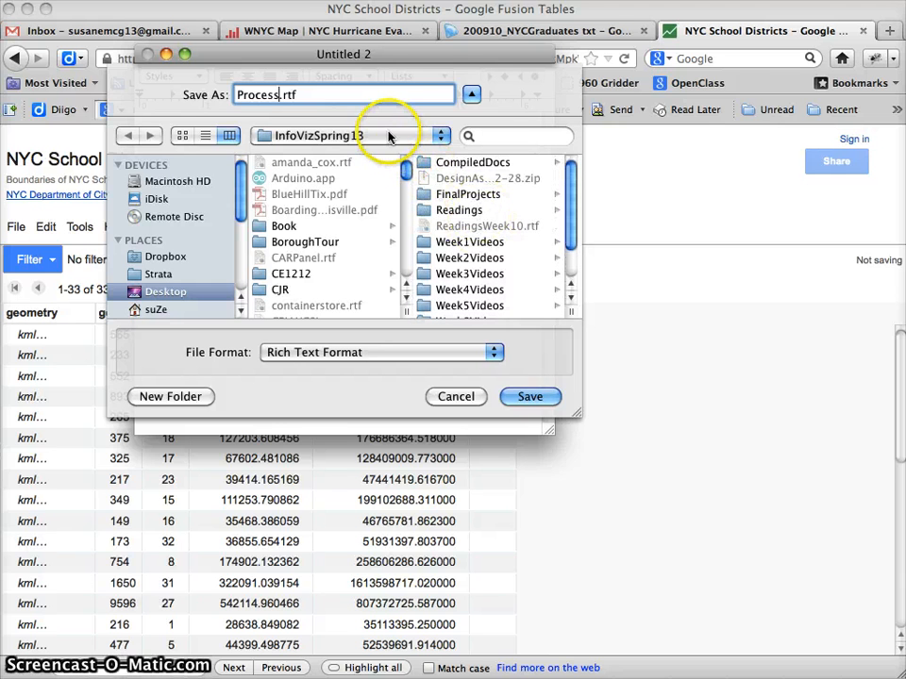
scroll(283, 188, "down", 6)
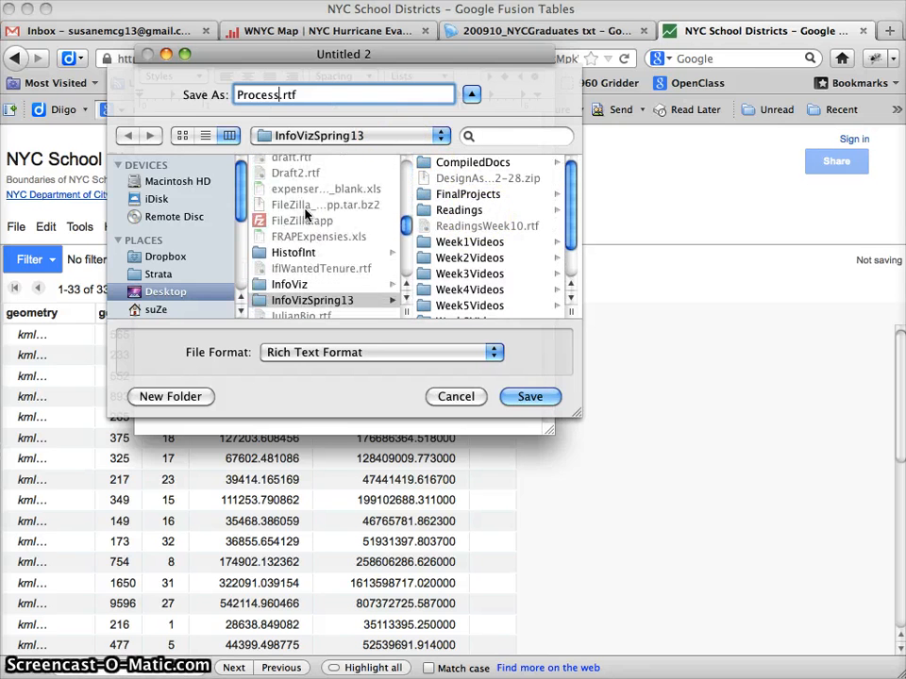
left_click(288, 284)
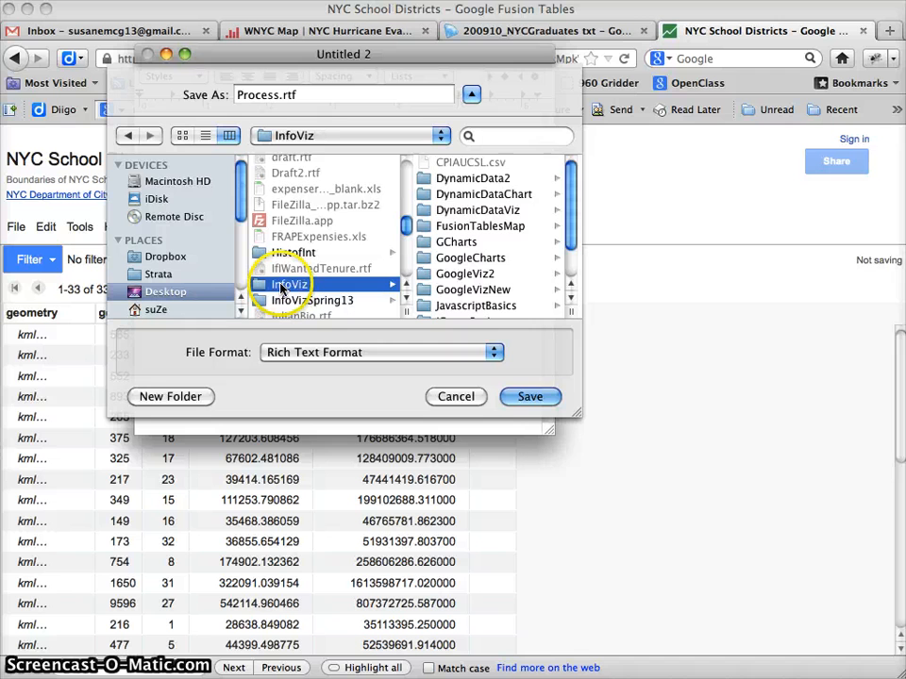
left_click(468, 226)
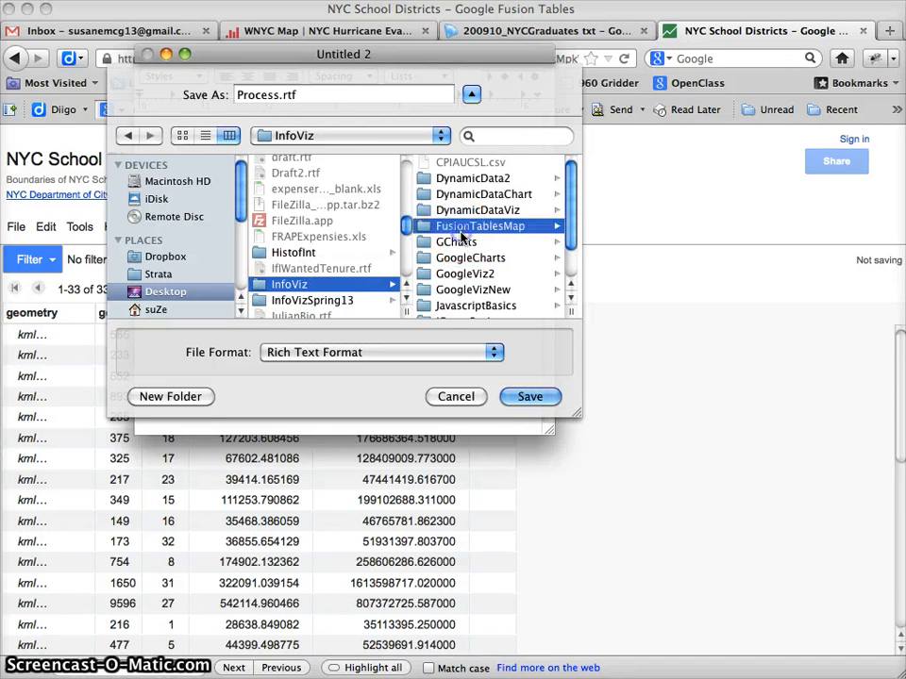
left_click(530, 395)
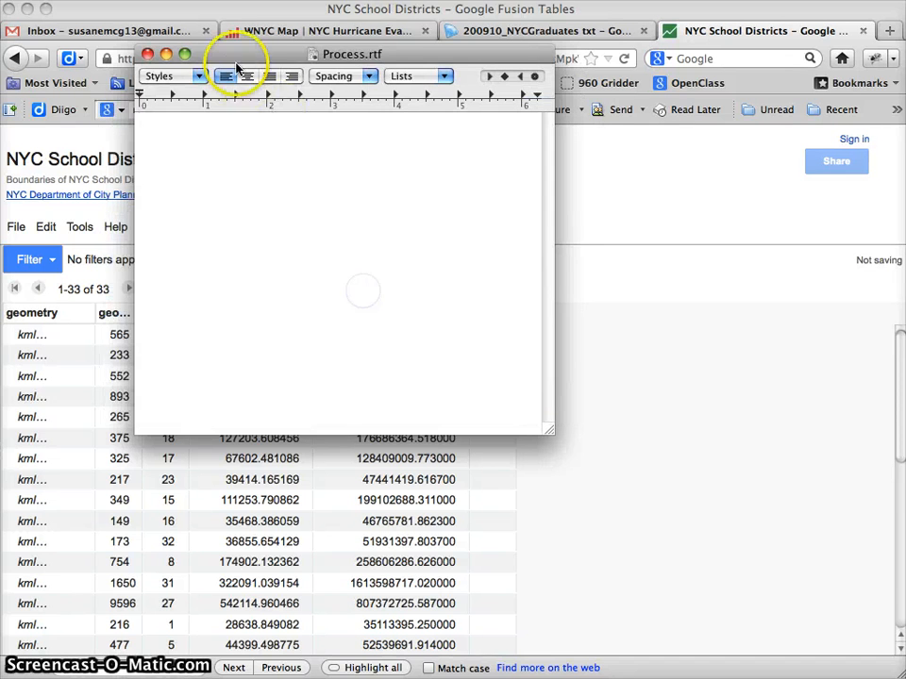
Record the KML source in Process.rtf by writing "Pulled KML from:" with the NYC School Districts table's web address below it.
left_click_drag(235, 63, 613, 136)
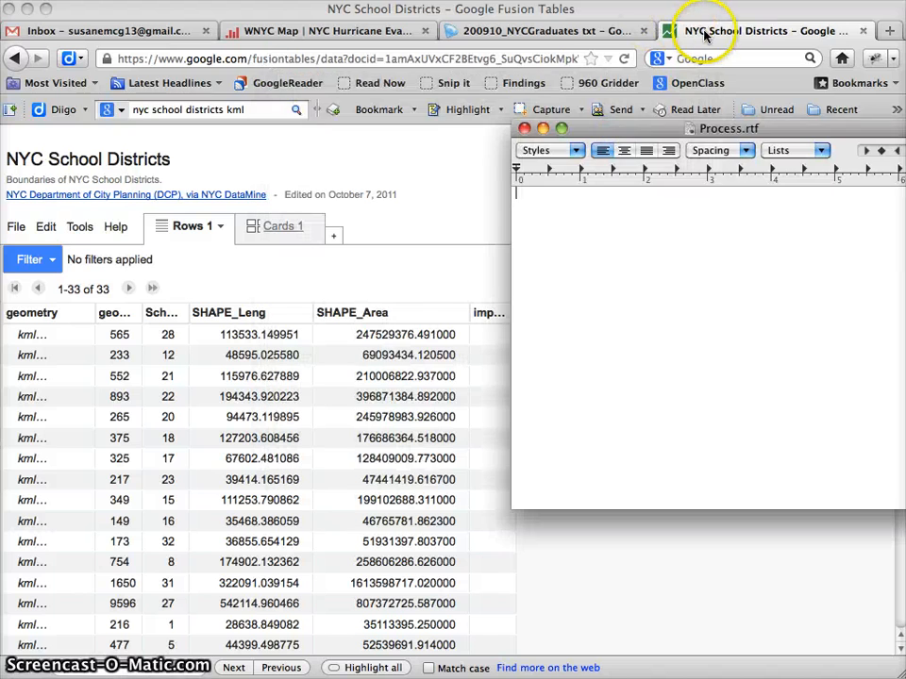
left_click(706, 35)
left_click(563, 58)
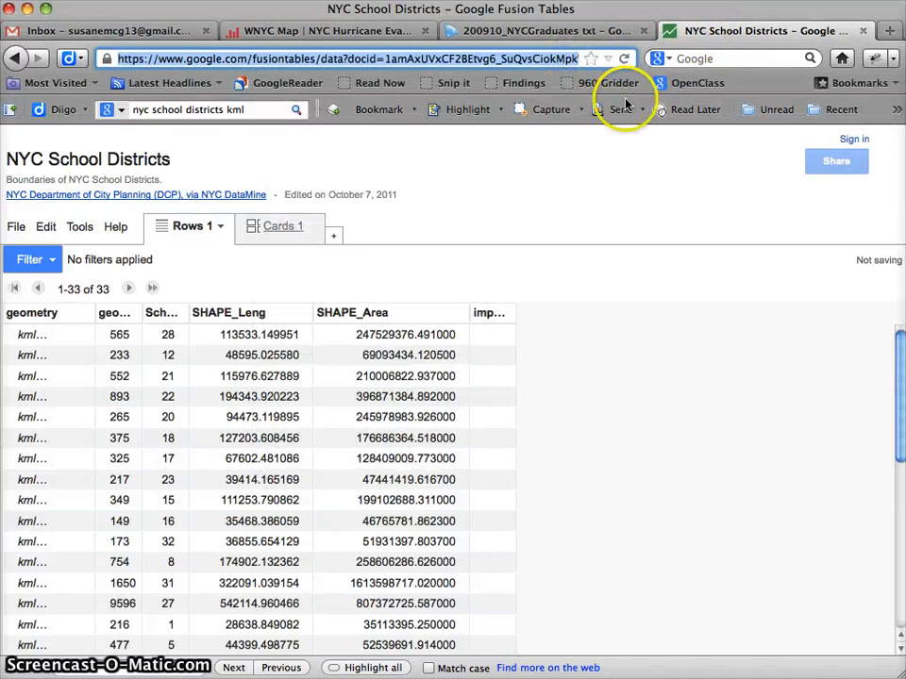
key("F9")
left_click(718, 435)
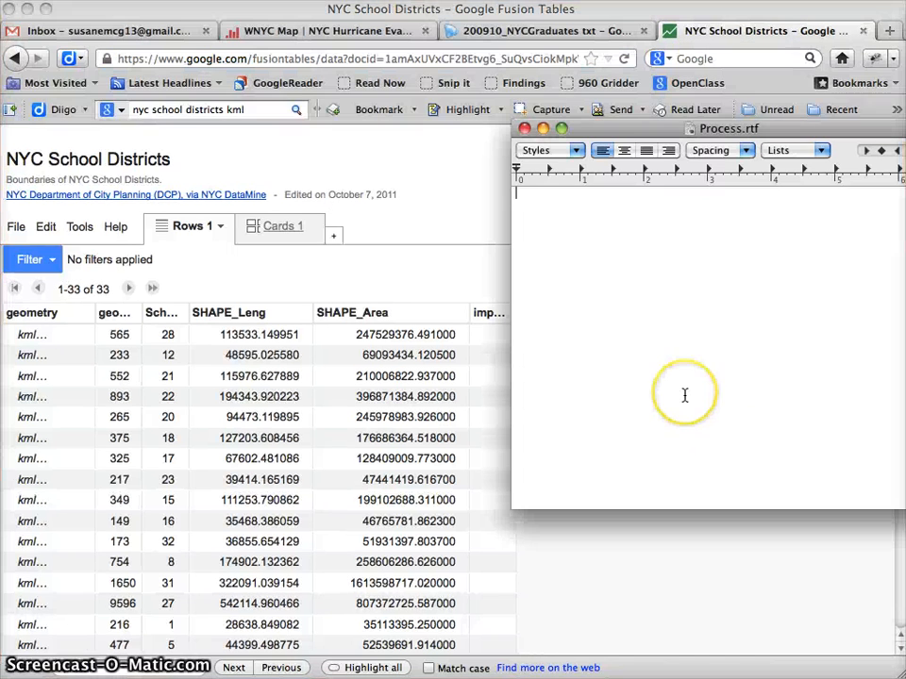
type("Pulled KML from:")
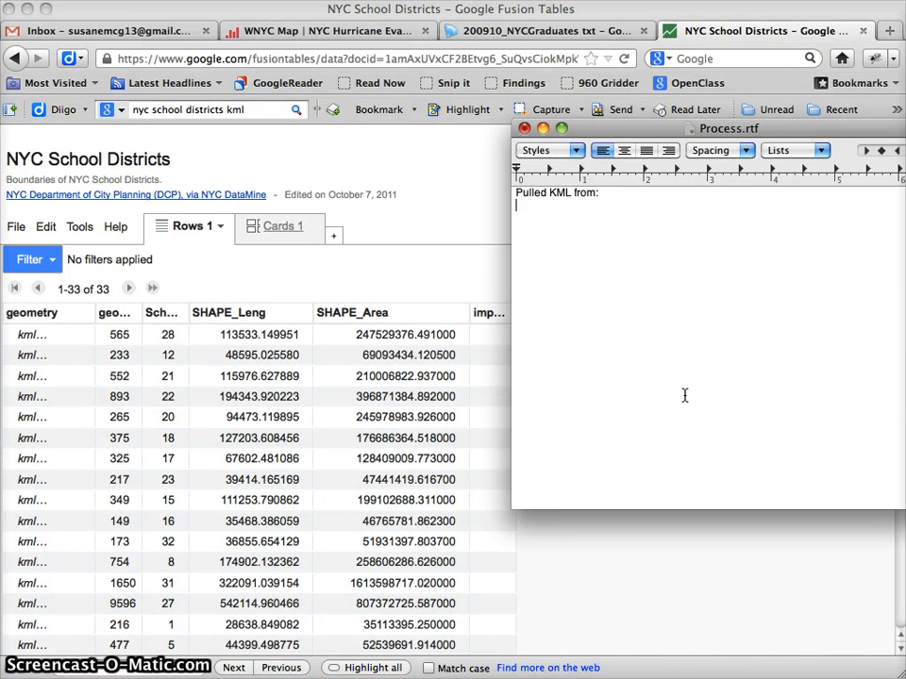
key("Return")
type("https://www.google.com/fusiontables/data?docid=1amAxUVxCF2BEtvg6_SuQvsCiokMpkWEFcWb3wWc#rows:id=1")
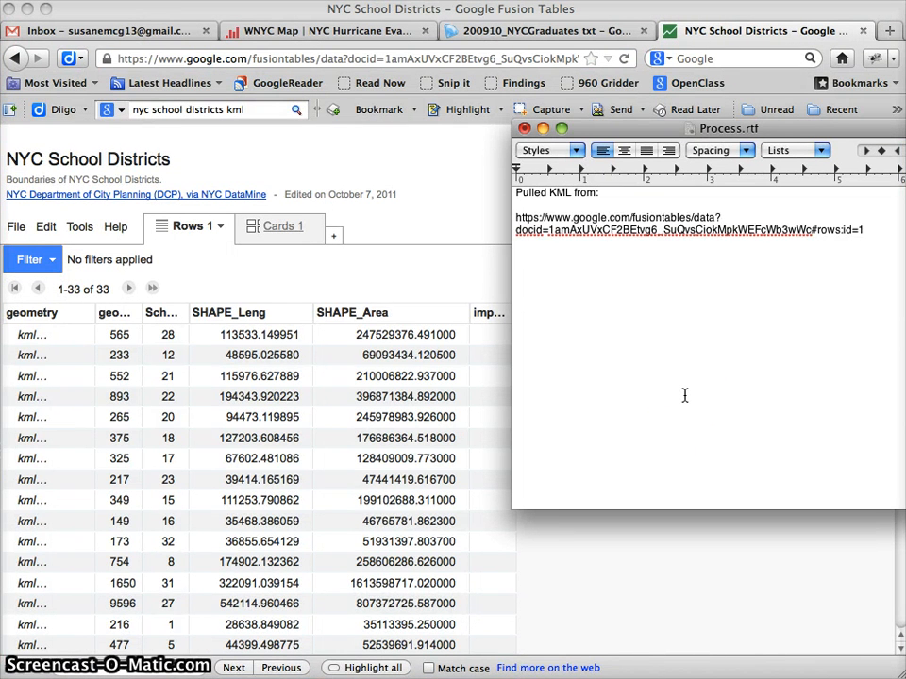
Add the note "Split median grad rate data to isolate school district numbers, saved as:" below the web address in Process.rtf.
type("al")
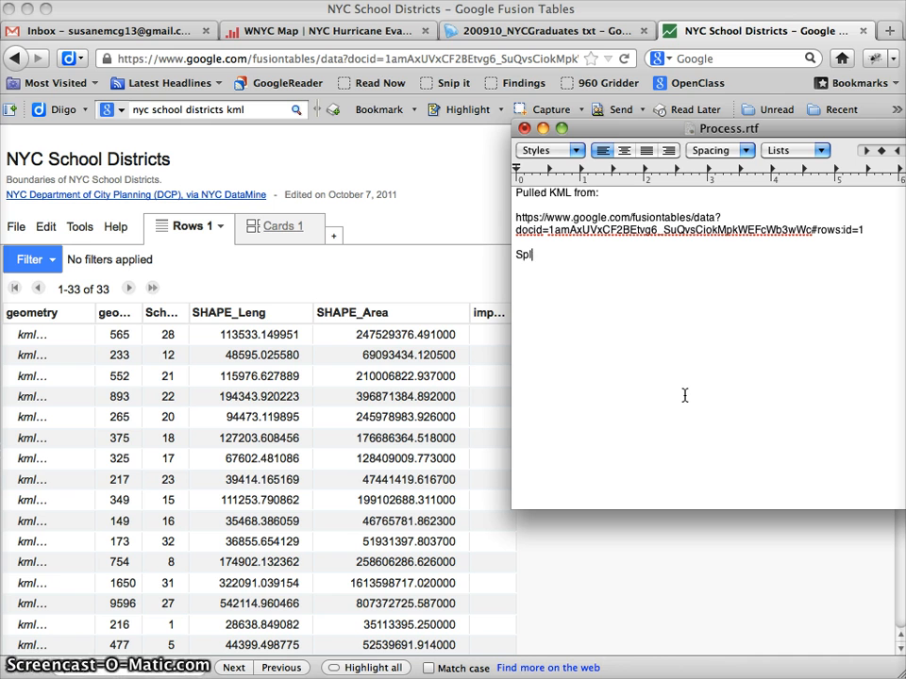
left_click(547, 34)
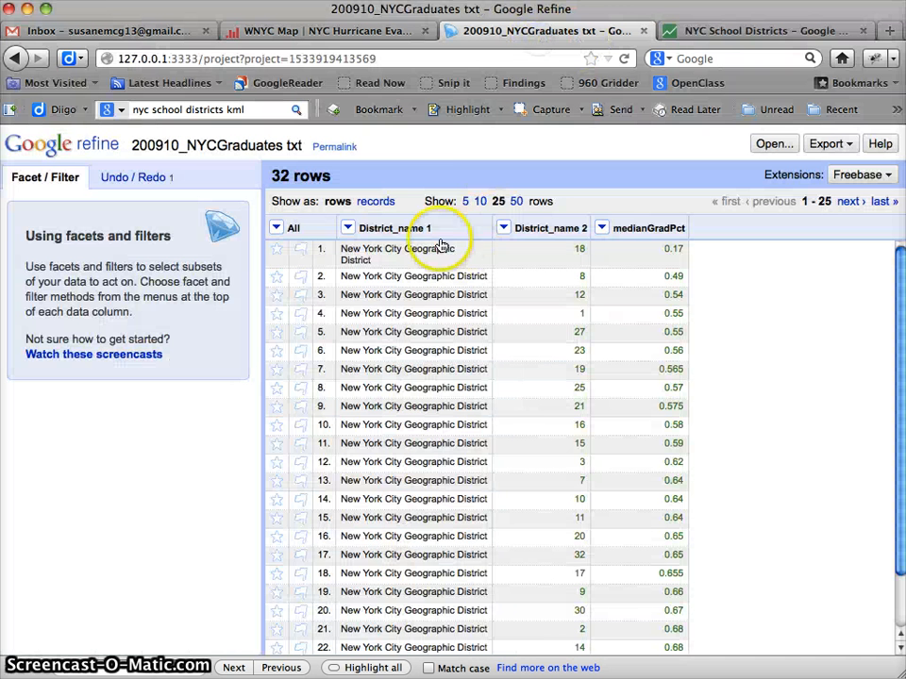
left_click(727, 28)
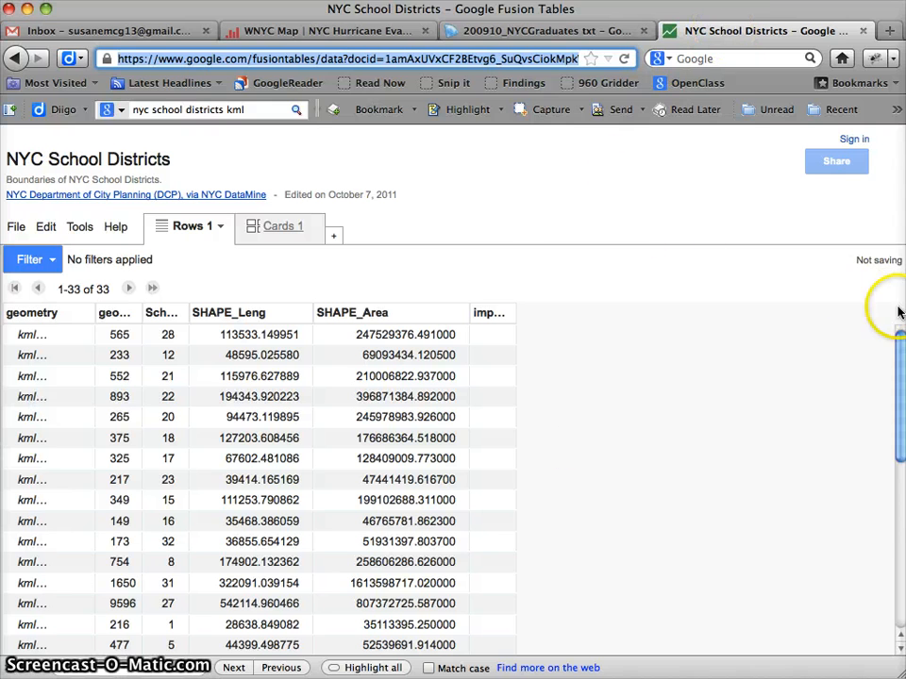
key("super+Tab")
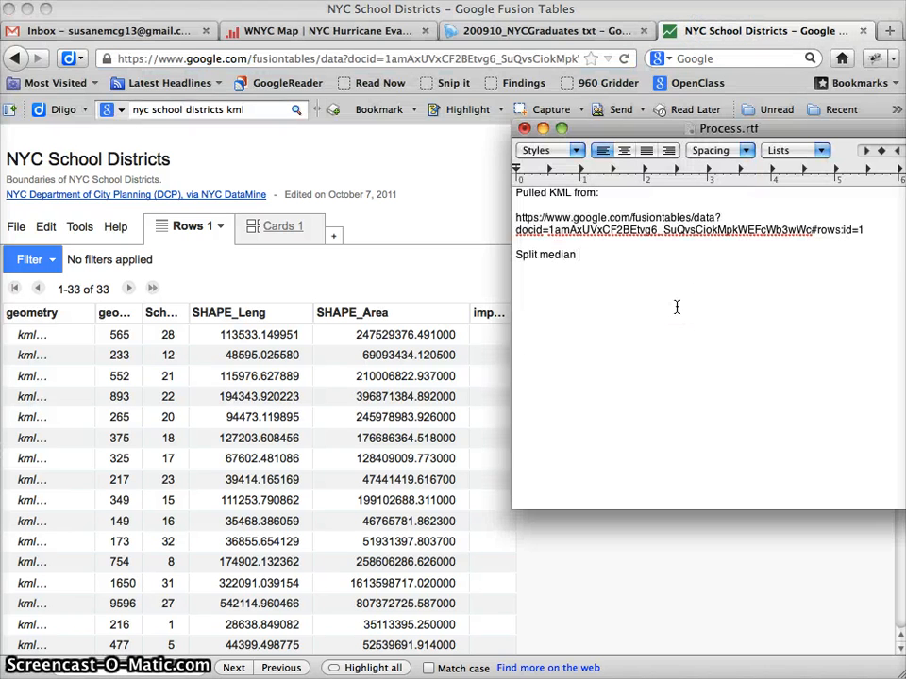
type("data")
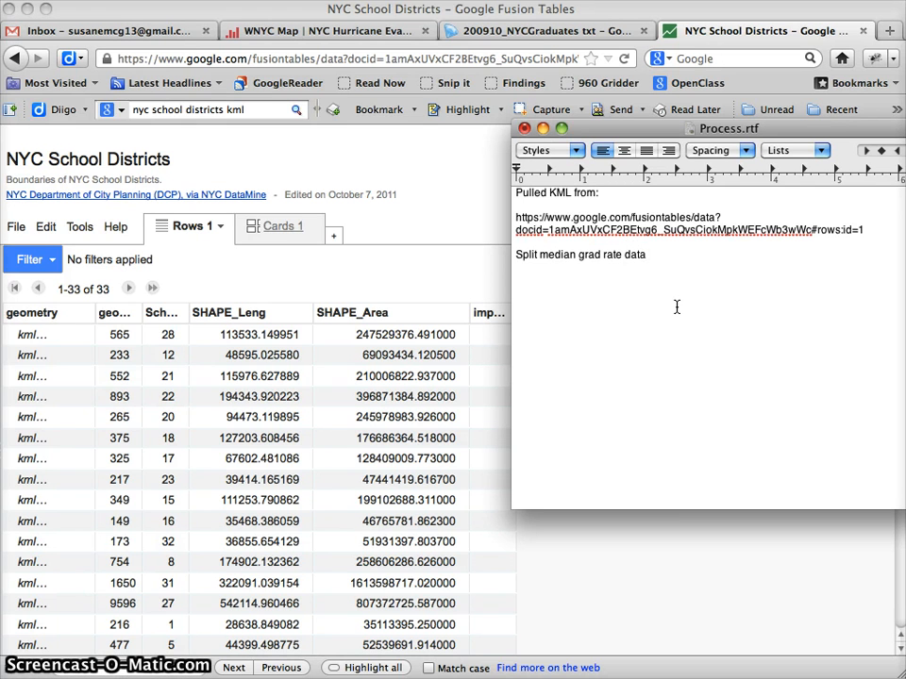
type(" to isolate school district numbers, saved as:")
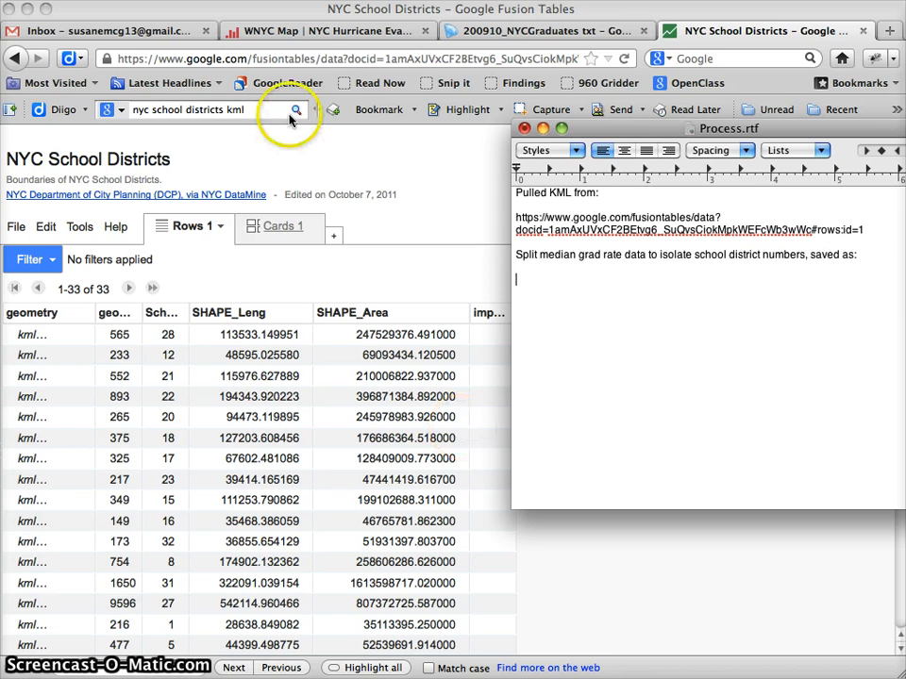
Copy the file name 200910_NYCMedianGraduatePcts.csv from InfoViz's FusionTablesMap folder in Finder and paste it below the "saved as:" note in Process.rtf.
key("F9")
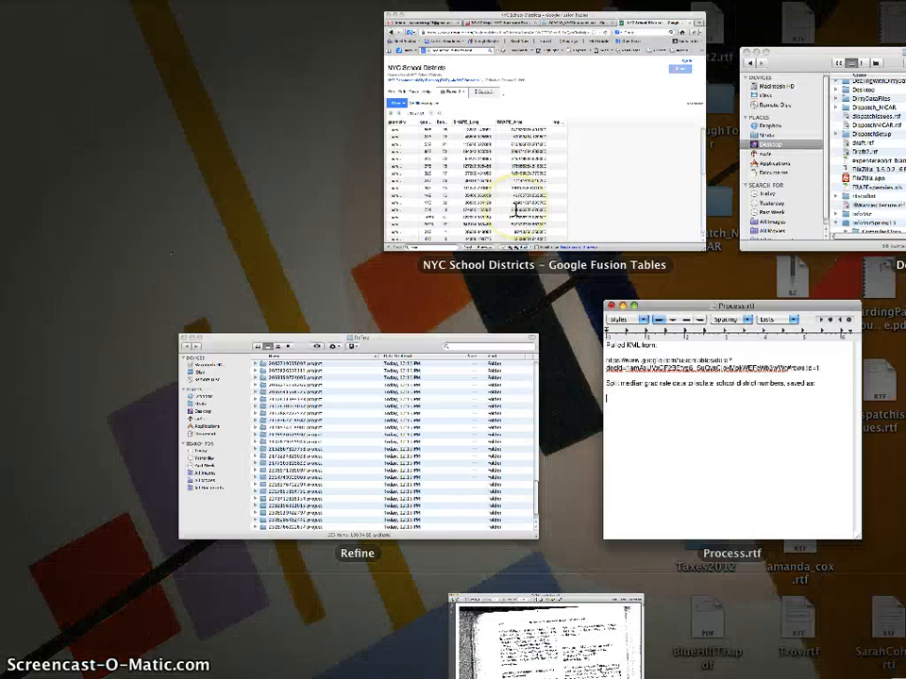
left_click(881, 202)
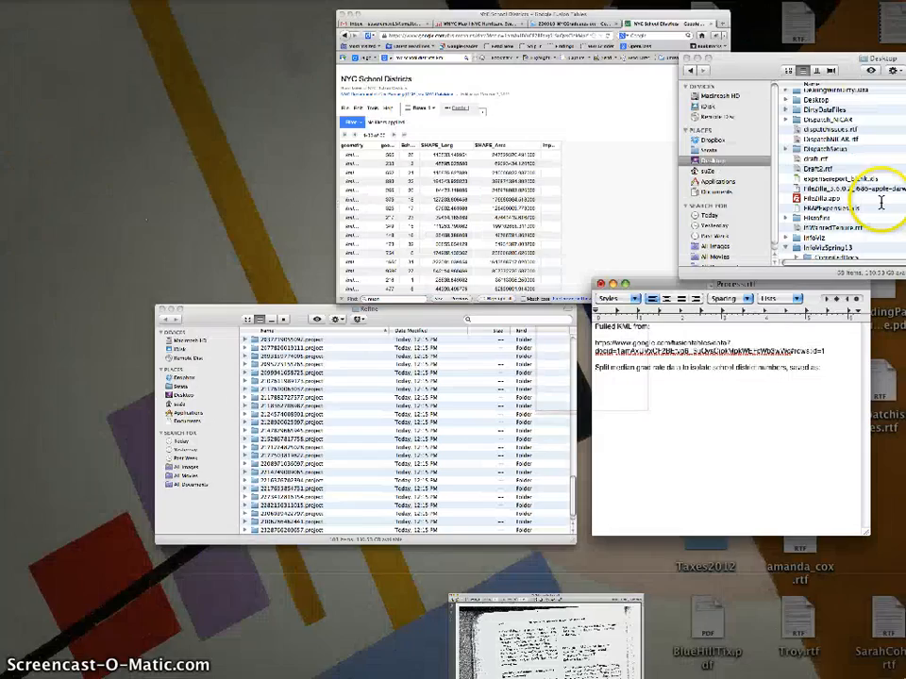
scroll(456, 348, "down", 3)
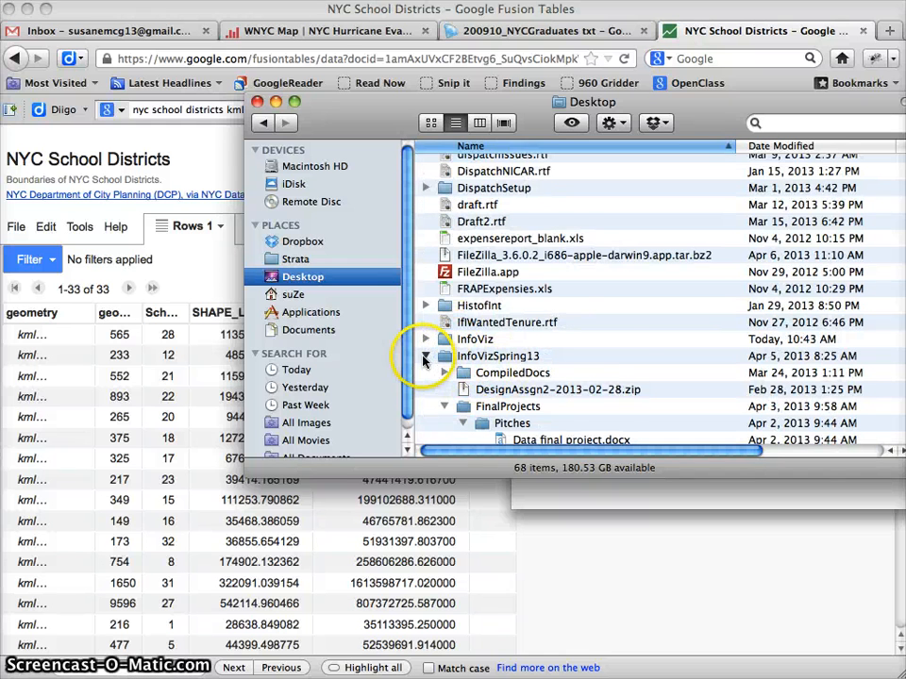
left_click(426, 356)
left_click(425, 339)
scroll(509, 371, "down", 3)
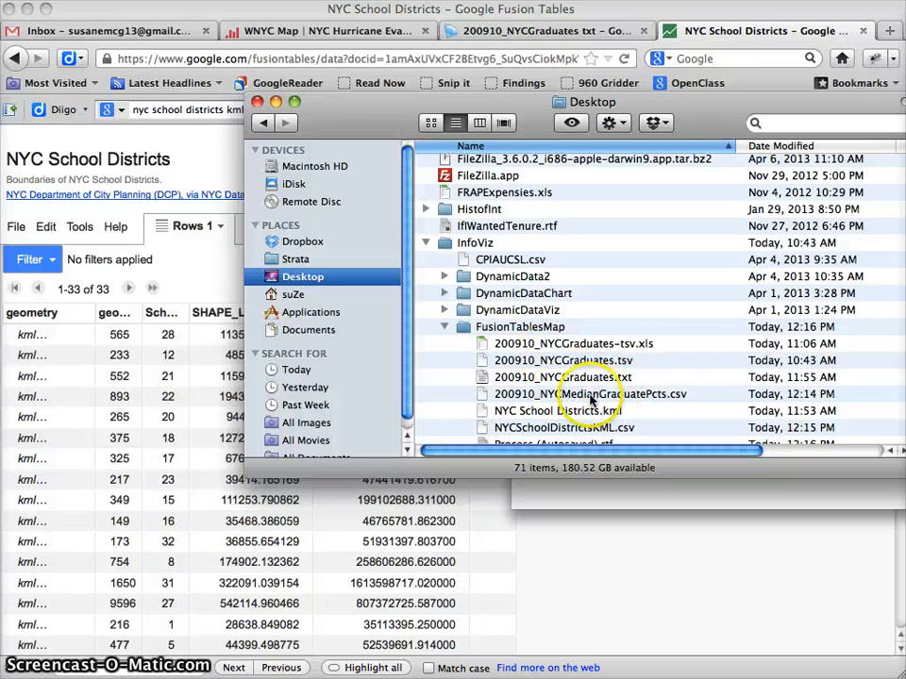
scroll(597, 396, "down", 3)
left_click(578, 347)
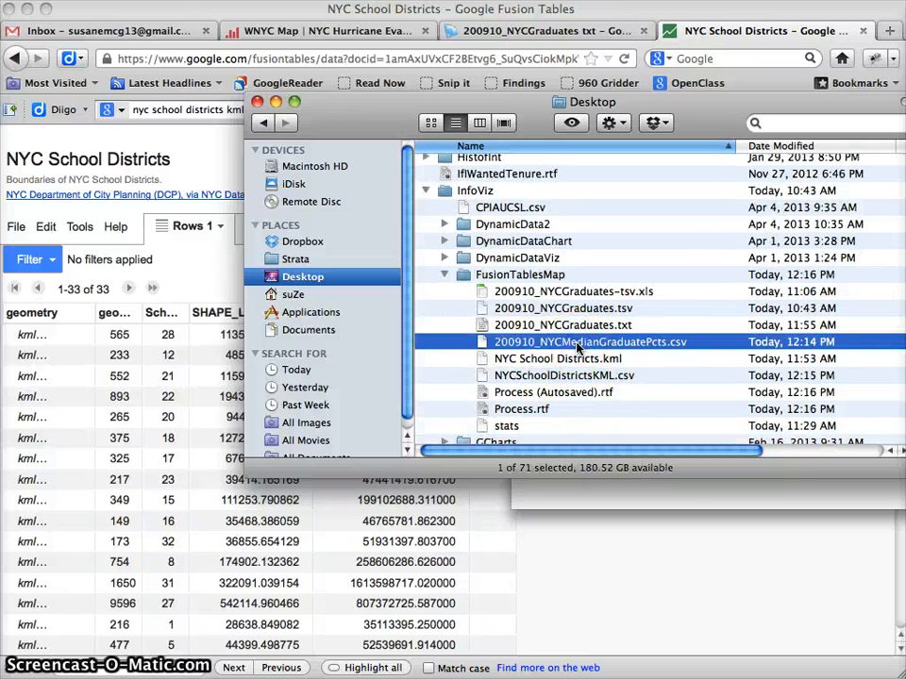
left_click(579, 348)
key("super+c")
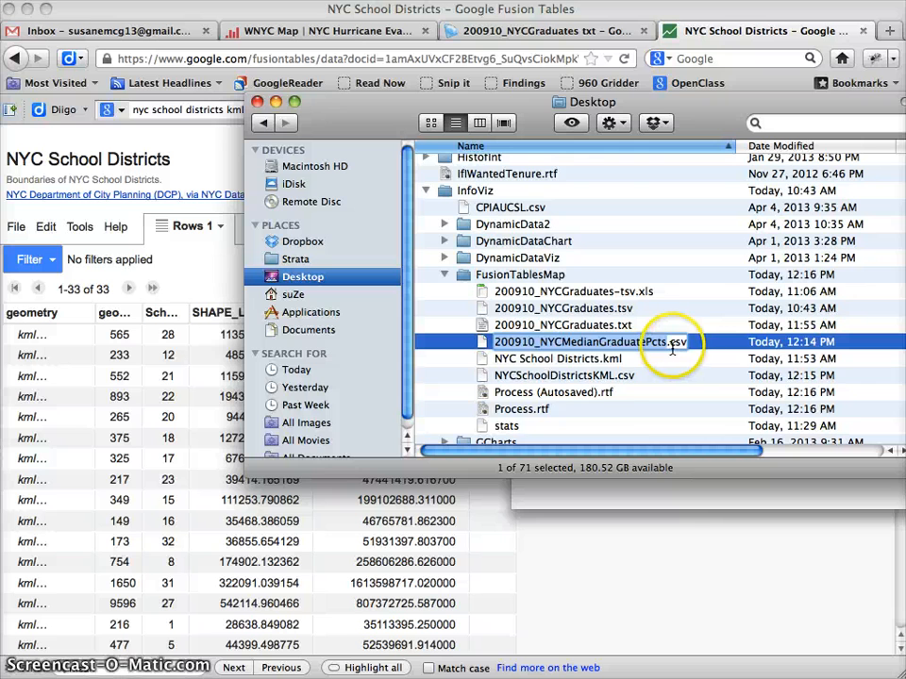
left_click(667, 503)
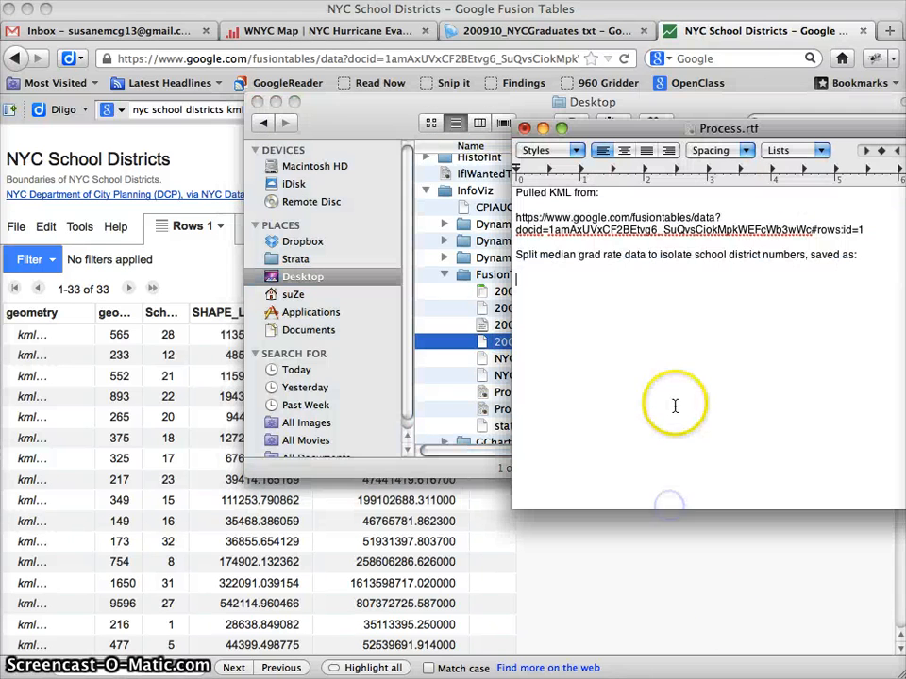
key("super+v")
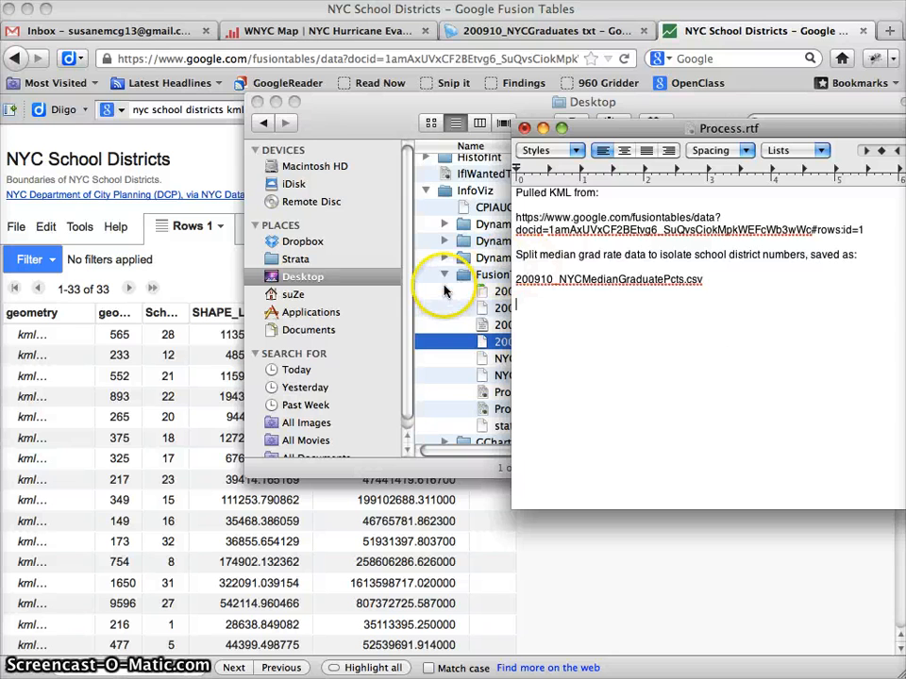
Close the Desktop and Refine Finder windows and switch back to the browser showing the NYC School Districts table.
left_click(462, 277)
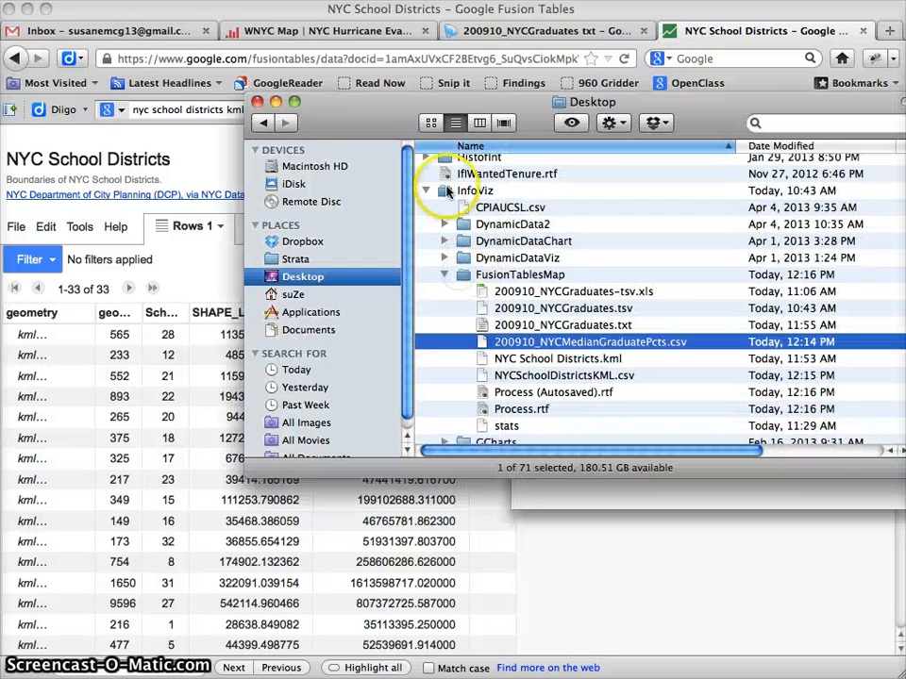
left_click(261, 101)
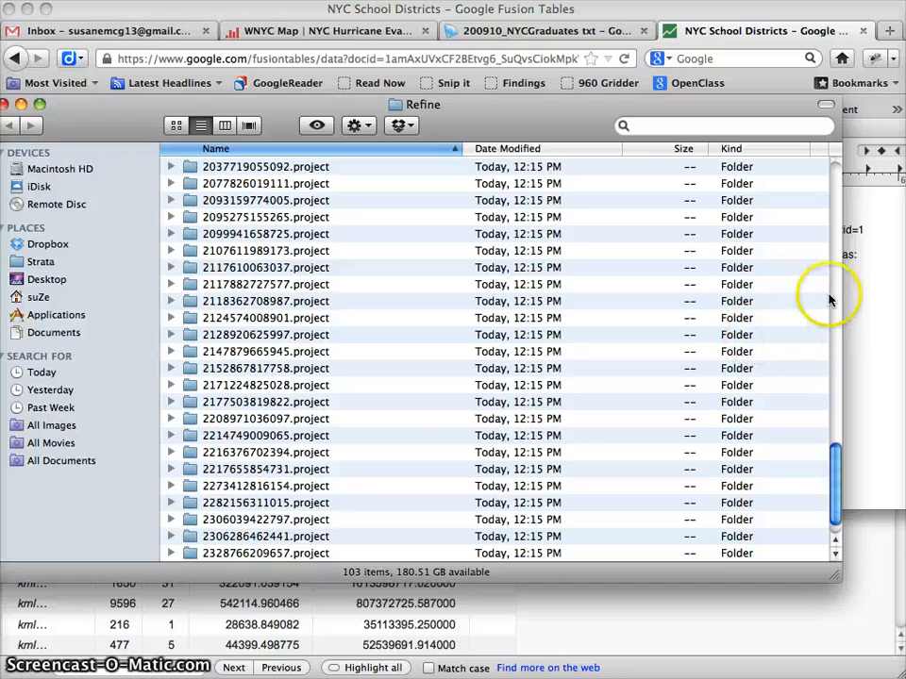
left_click(870, 297)
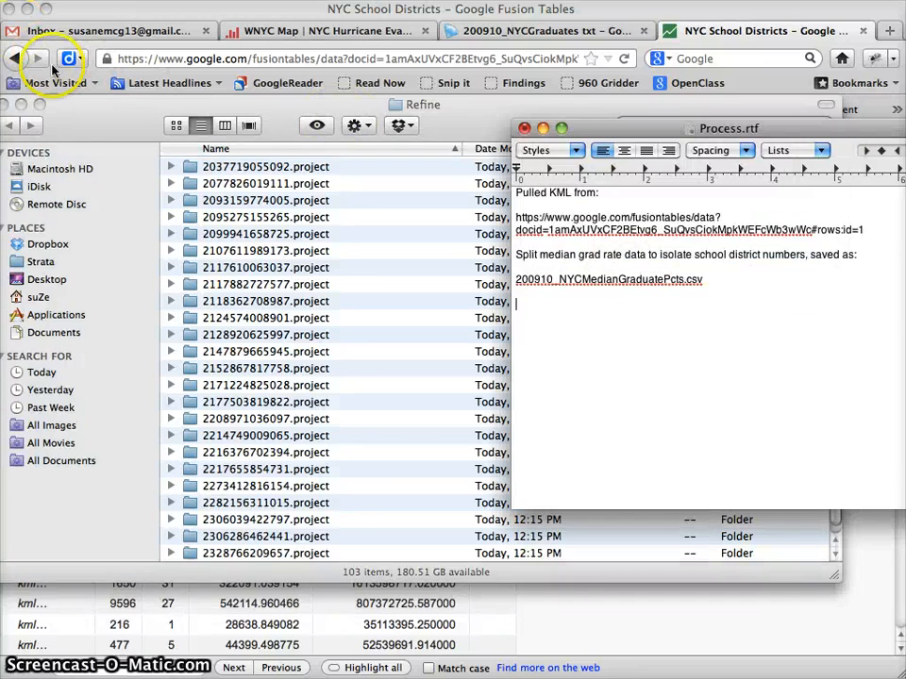
left_click_drag(74, 106, 129, 157)
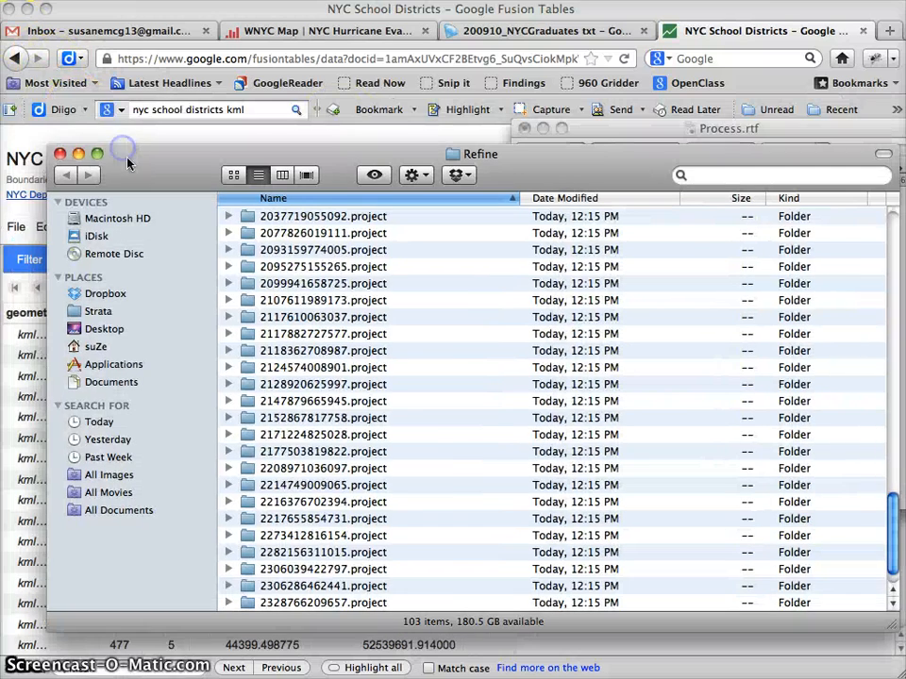
left_click(63, 155)
left_click(296, 169)
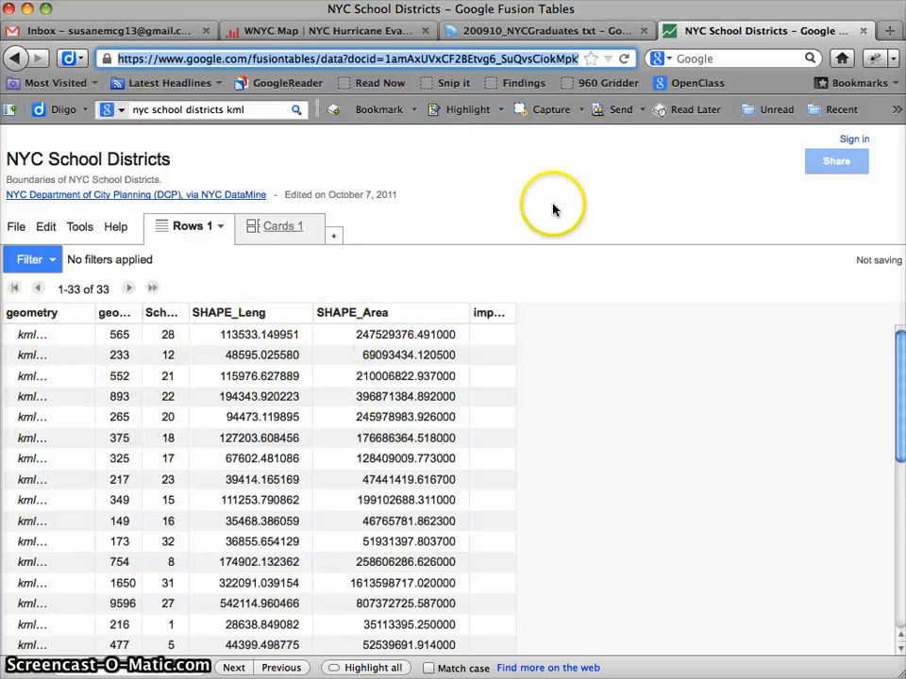
Close the 200910_NYCGraduates Google Refine project page and the NYC School Districts table page.
left_click(529, 31)
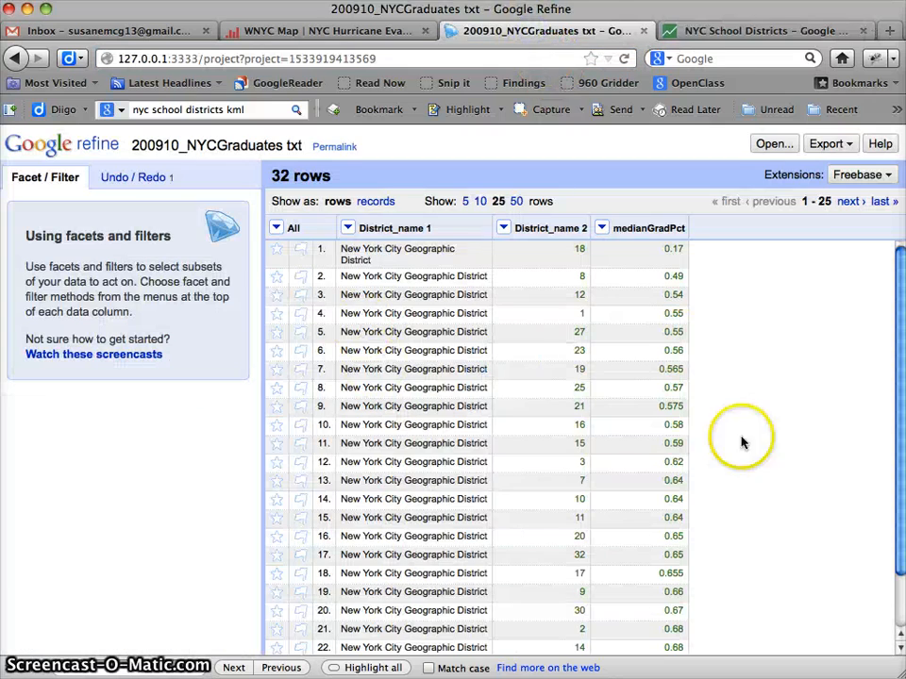
left_click(645, 31)
left_click(643, 30)
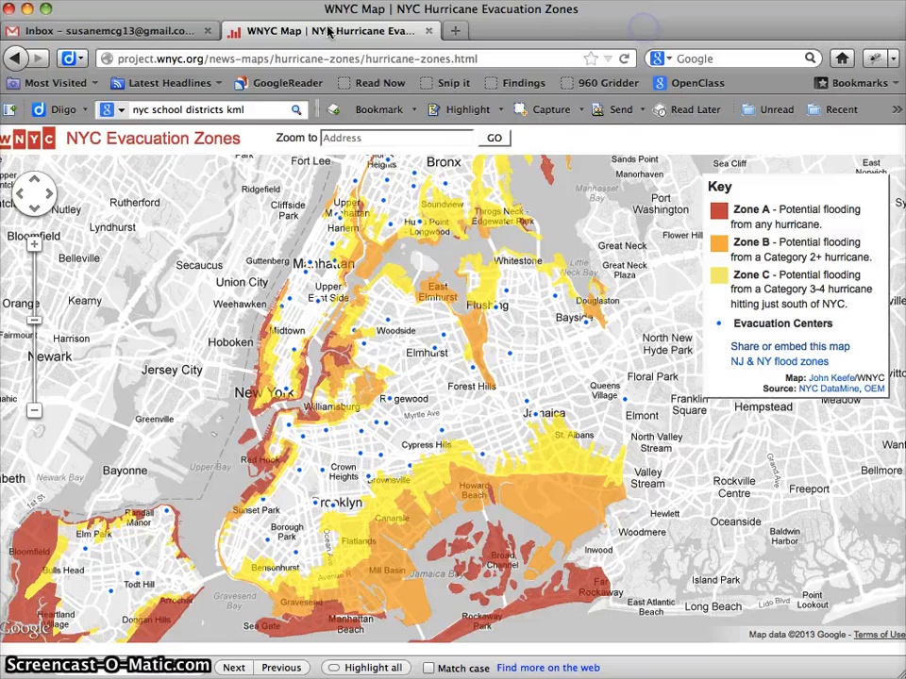
Open Google Drive from the Gmail account and create a new Fusion Table.
left_click(71, 33)
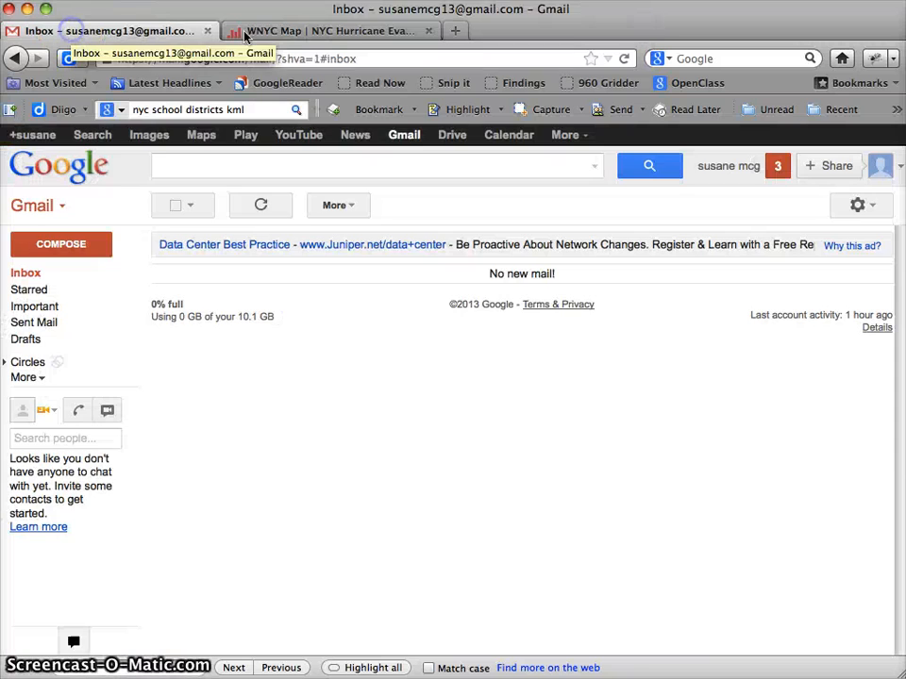
left_click(442, 142)
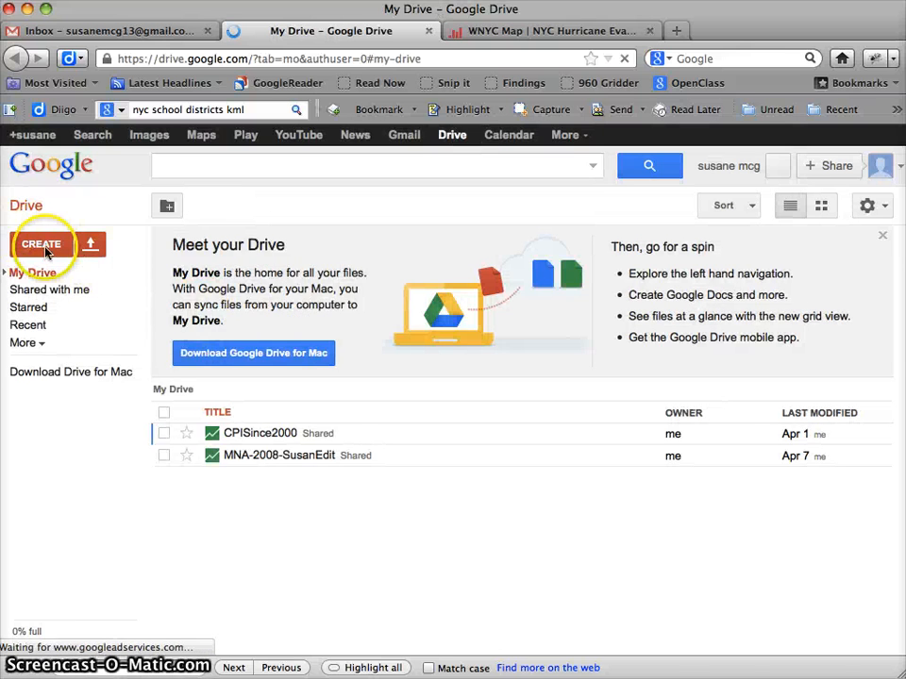
left_click(44, 247)
left_click(239, 293)
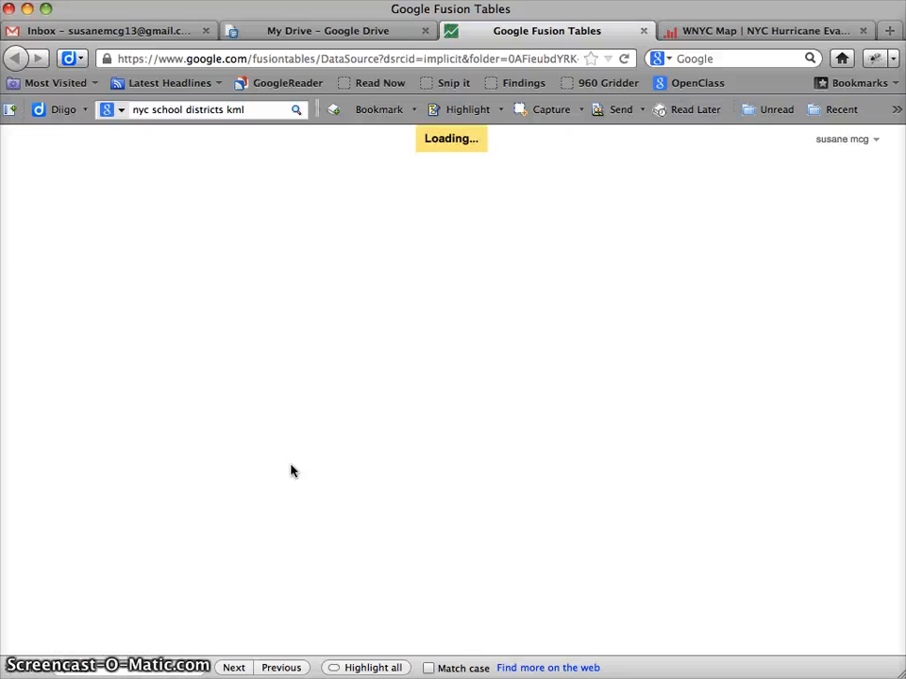
Choose NYCSchoolDistrictsKML.csv from Desktop's InfoViz > FusionTablesMap folder as the file to import.
left_click(531, 247)
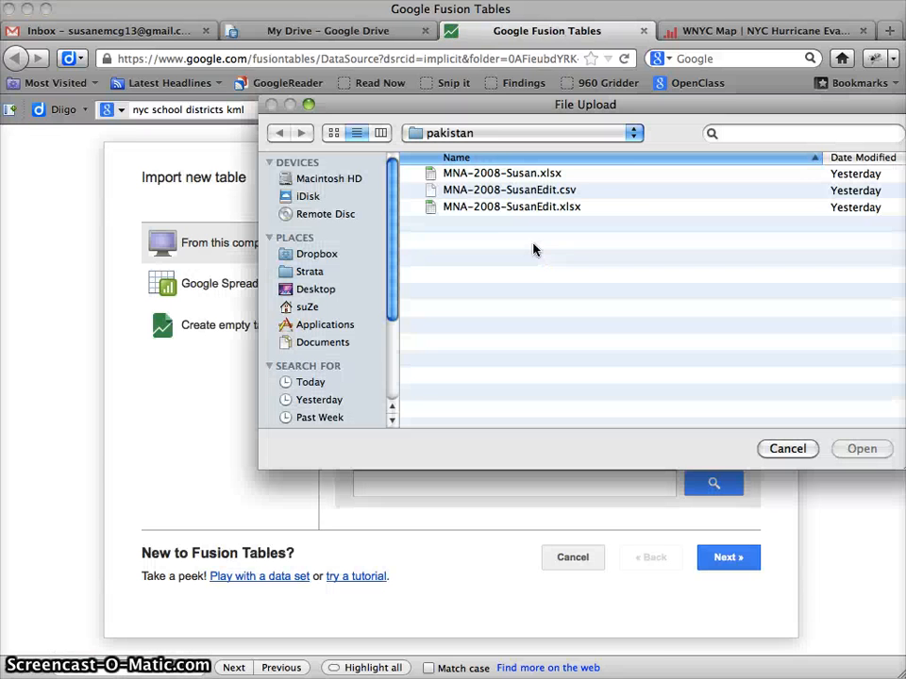
left_click(430, 132)
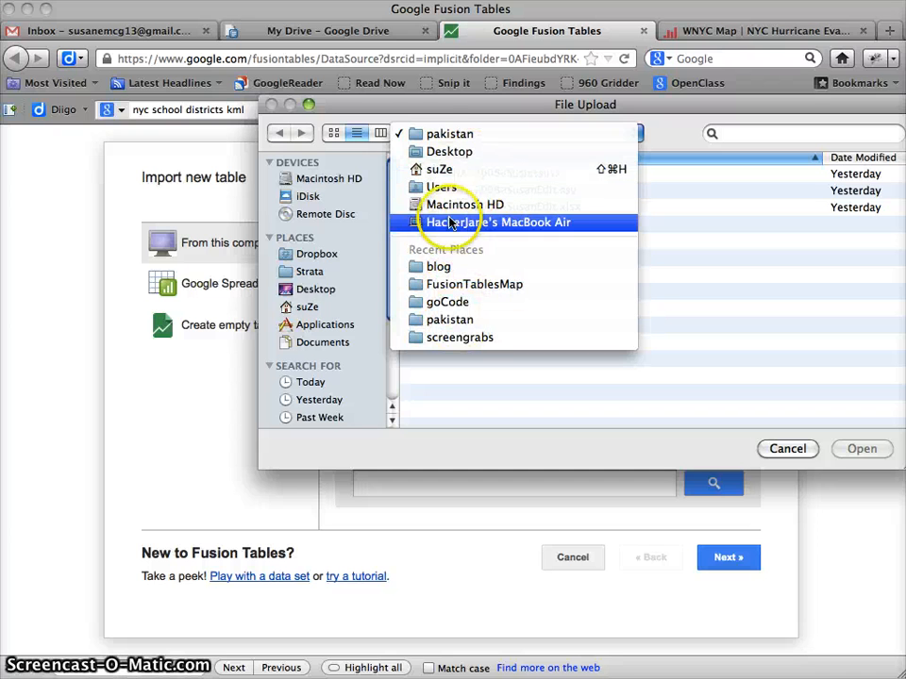
left_click(436, 152)
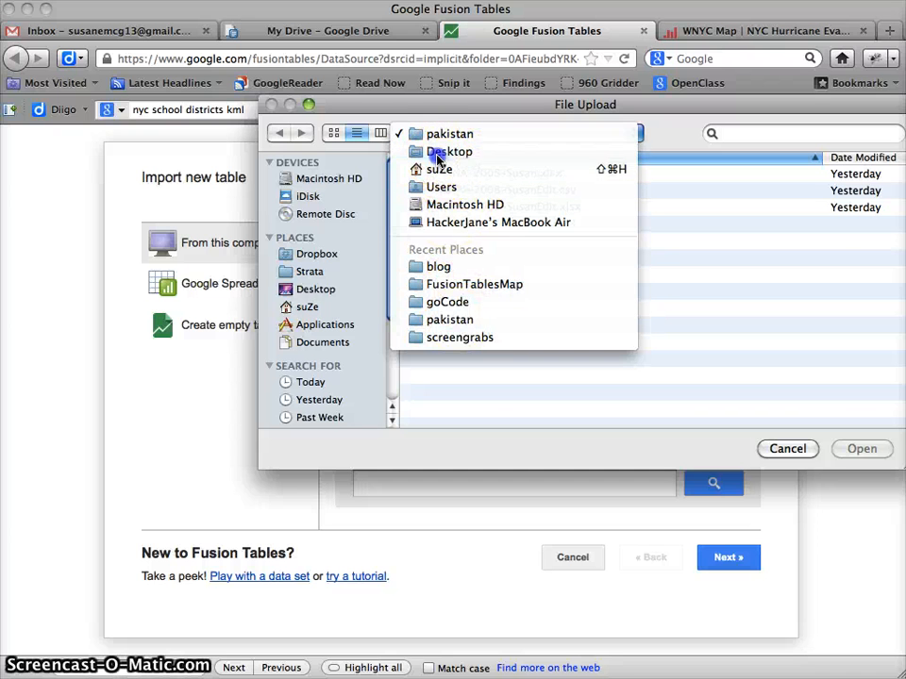
scroll(572, 276, "down", 10)
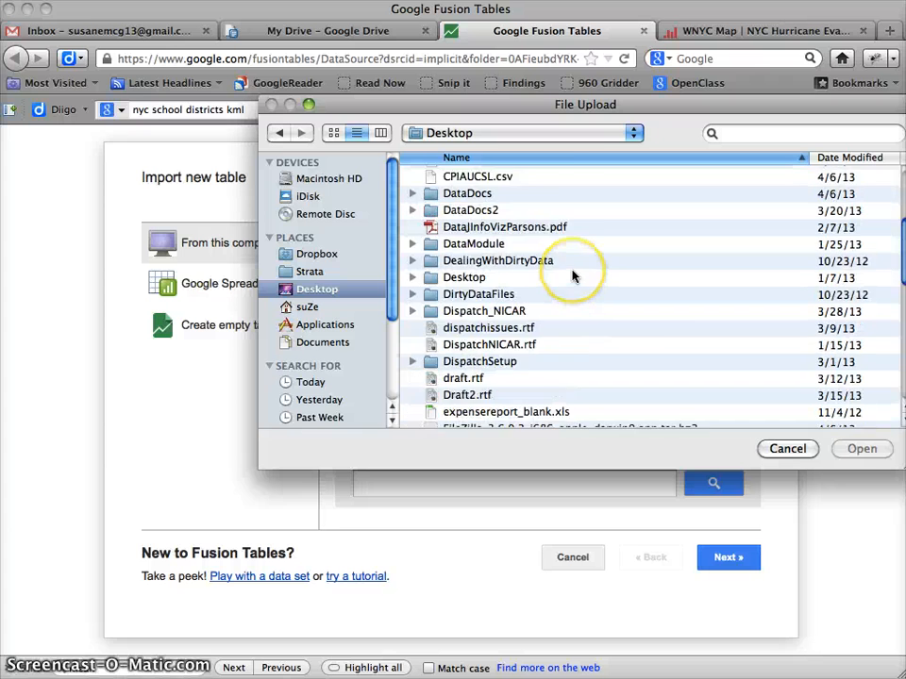
scroll(572, 276, "down", 3)
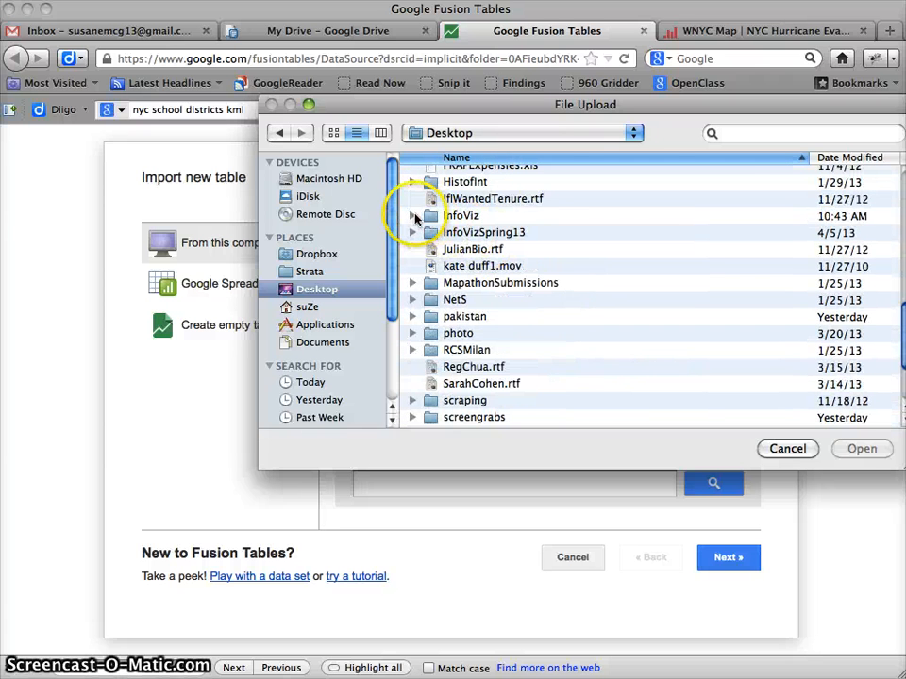
left_click(411, 216)
scroll(491, 273, "down", 1)
left_click(425, 275)
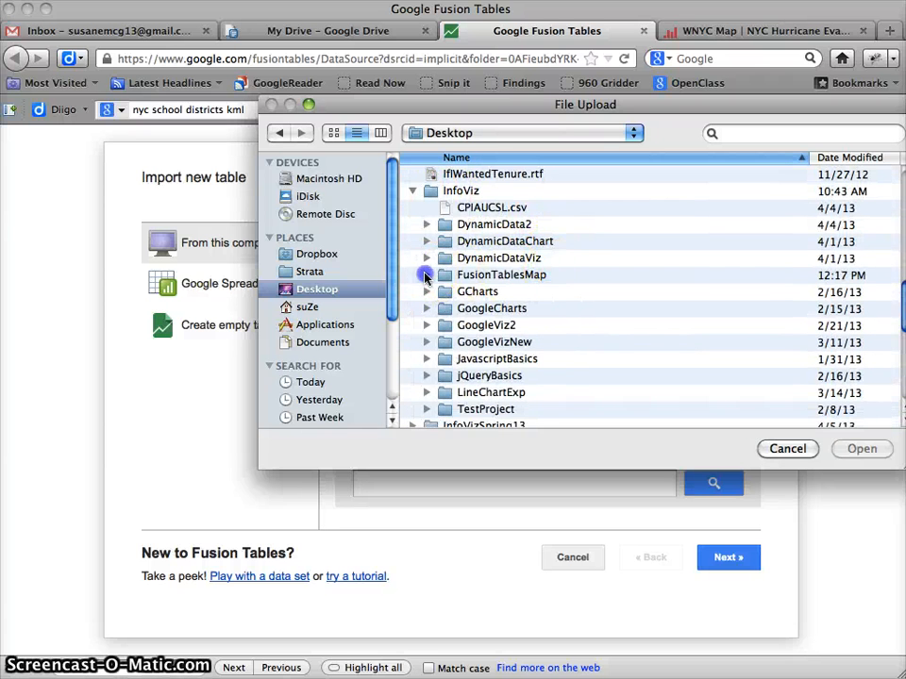
double_click(501, 275)
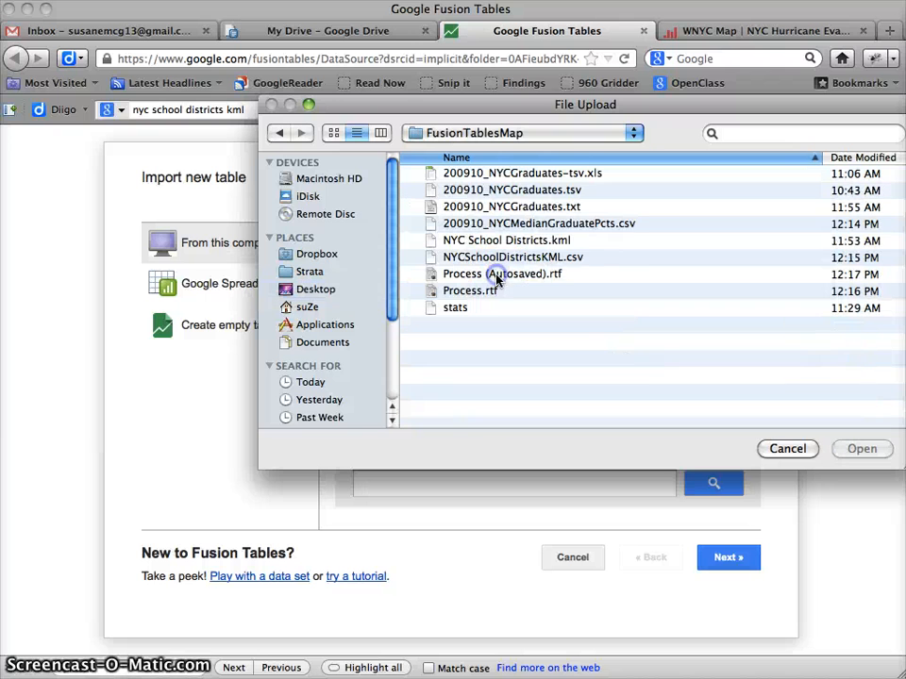
left_click(552, 261)
double_click(552, 261)
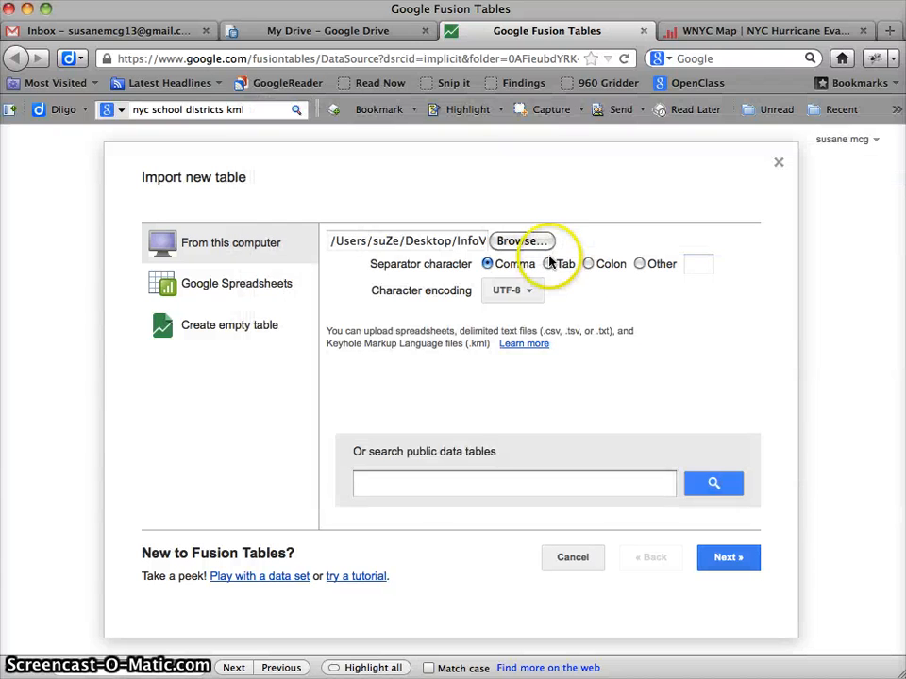
Accept comma separation and column names in row 1 for the import, and copy the KML source link from Process.rtf.
left_click(735, 558)
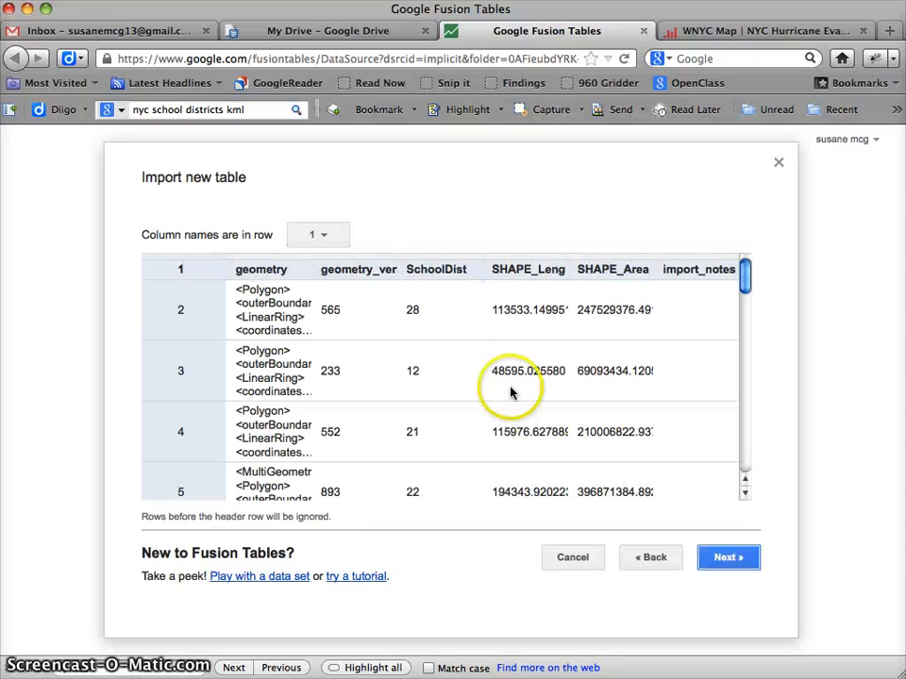
left_click(729, 559)
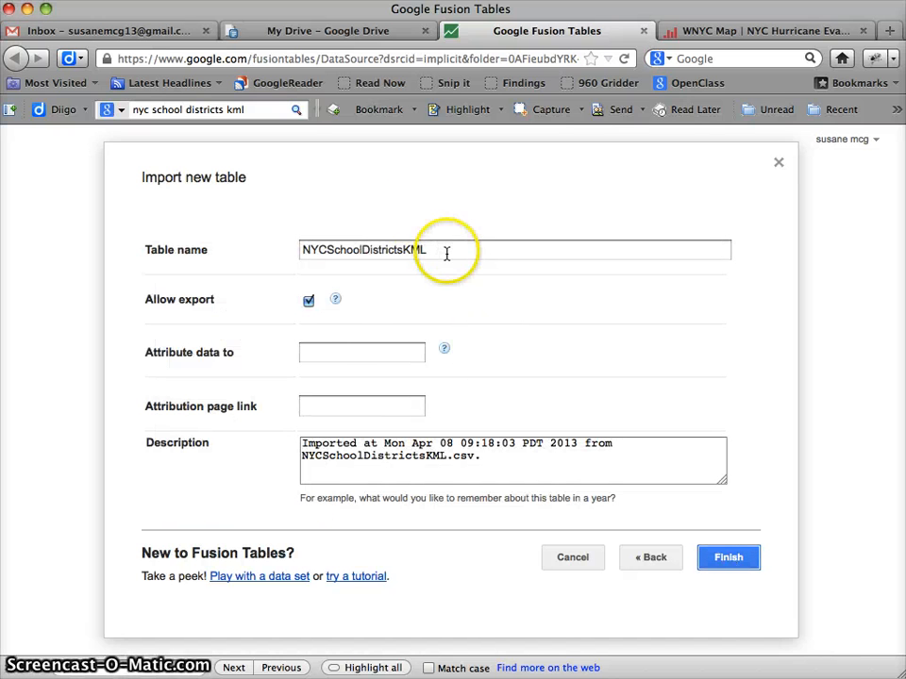
left_click(343, 355)
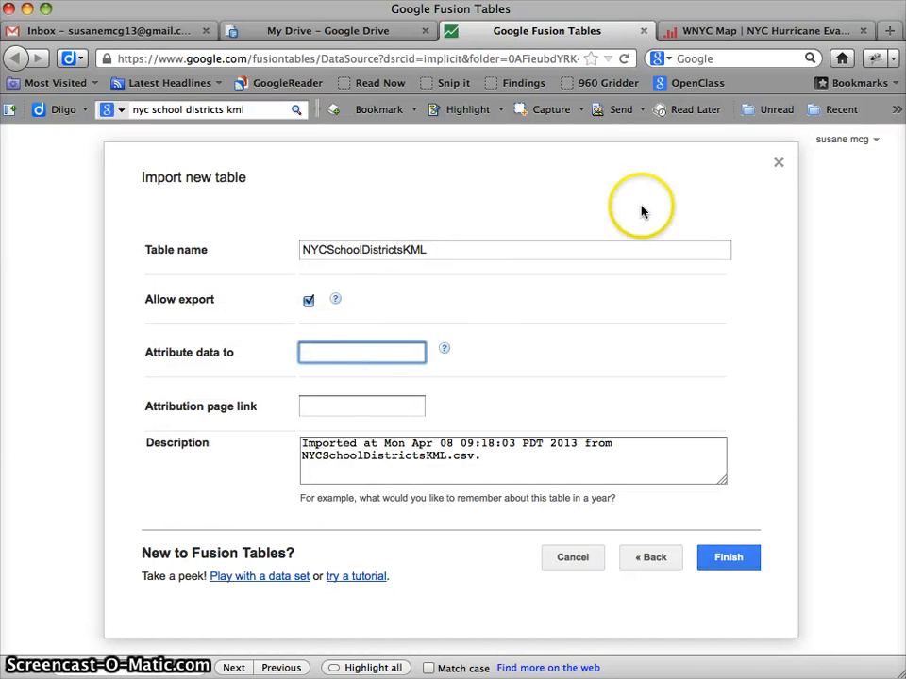
key("super+Tab")
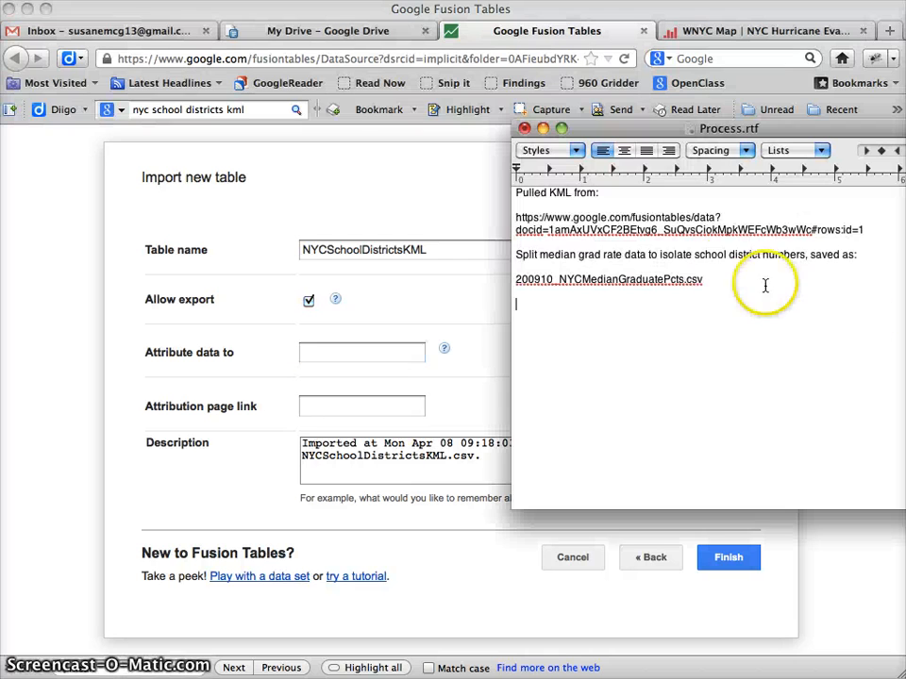
left_click_drag(870, 229, 472, 219)
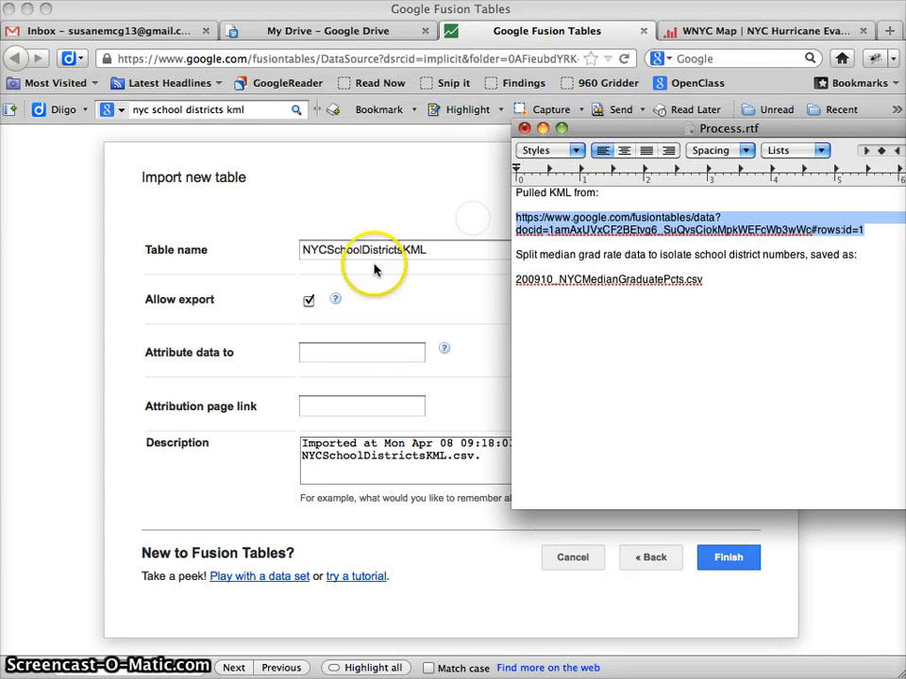
Attribute the data to Columbia J-School Tutorials, paste the copied source link as the attribution page link, and finish the import.
left_click(353, 354)
type("Columbia")
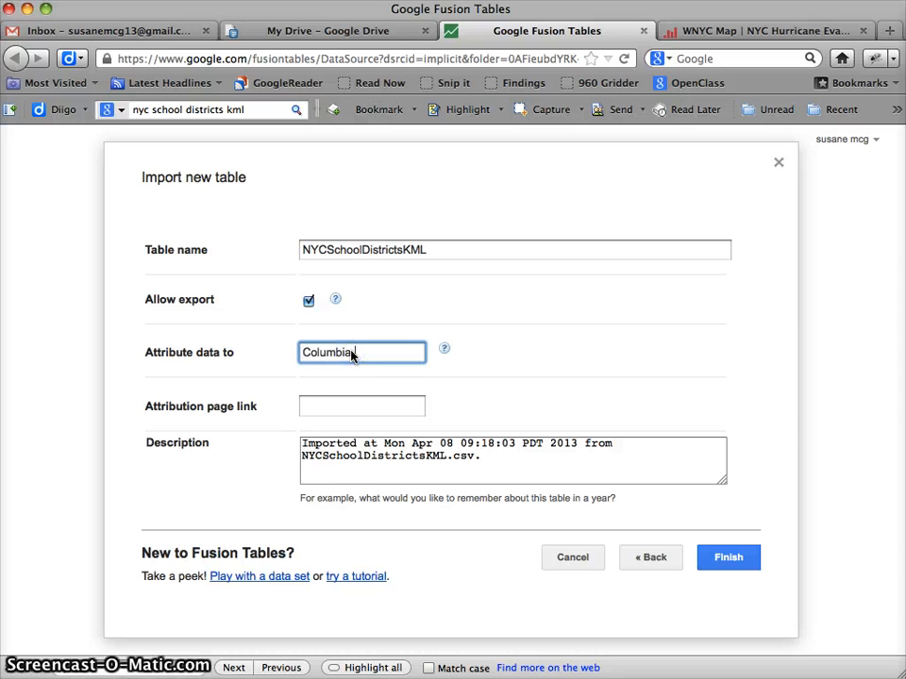
type(" J-School ")
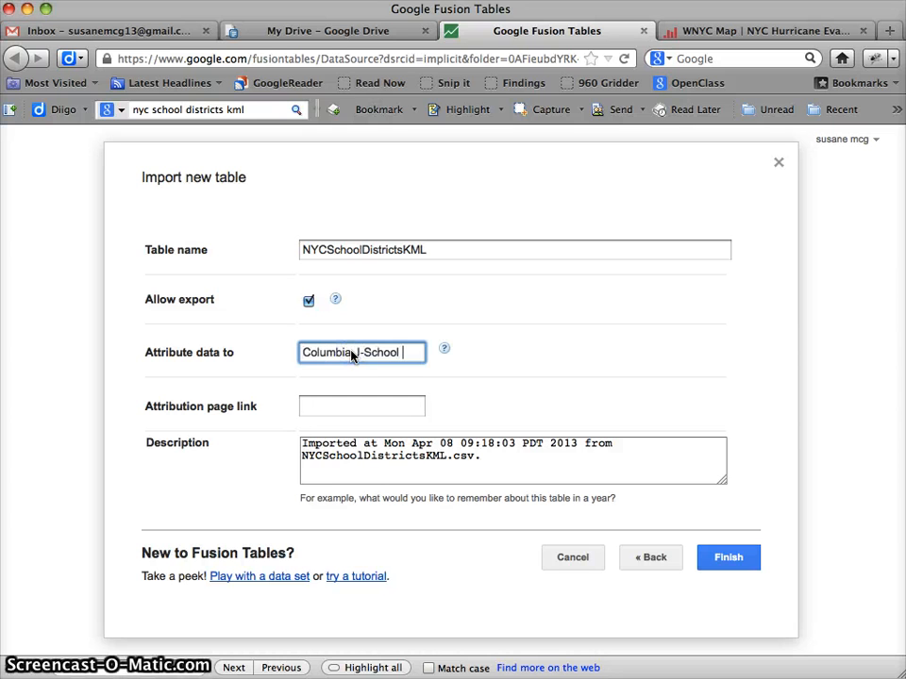
type("TUto")
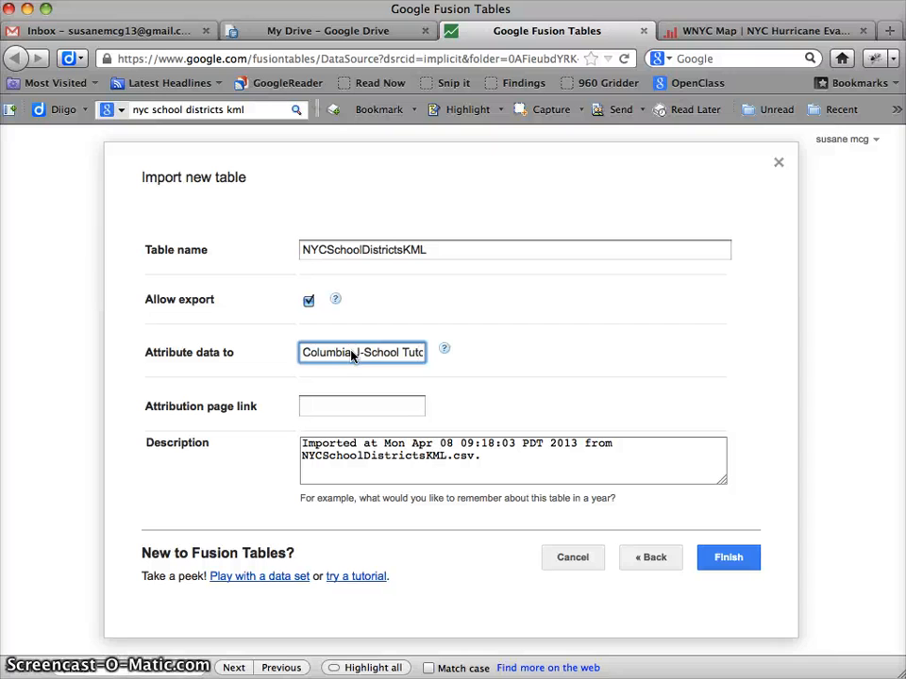
type("rials")
key("Tab")
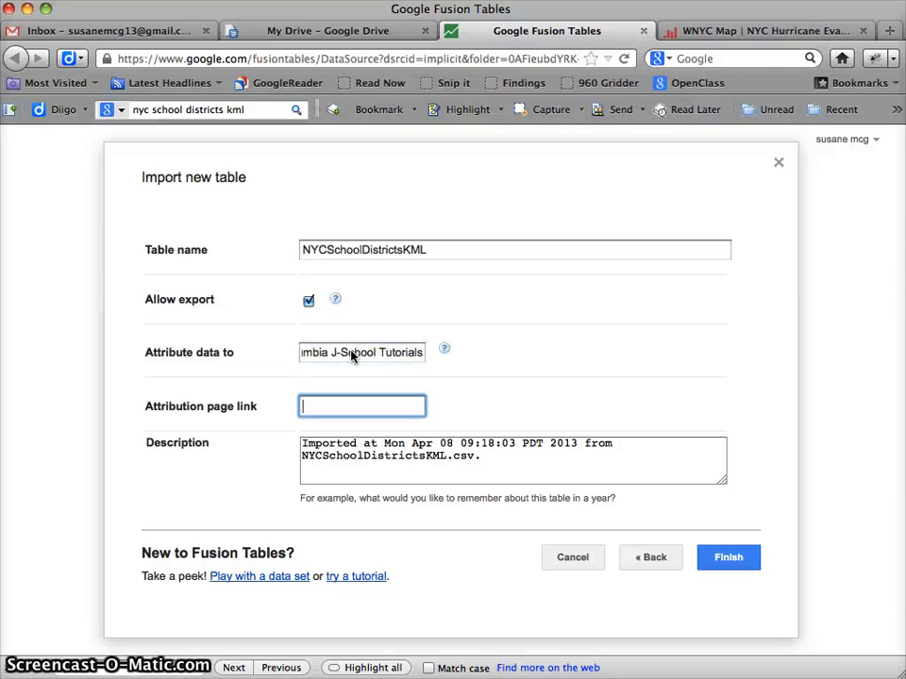
key("super+v")
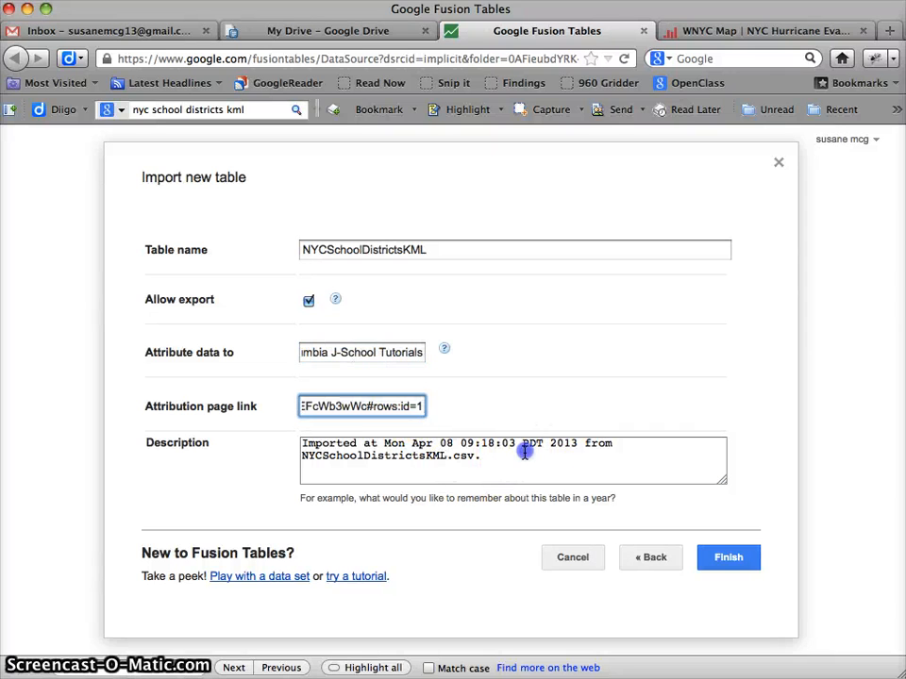
key("Tab")
left_click(728, 557)
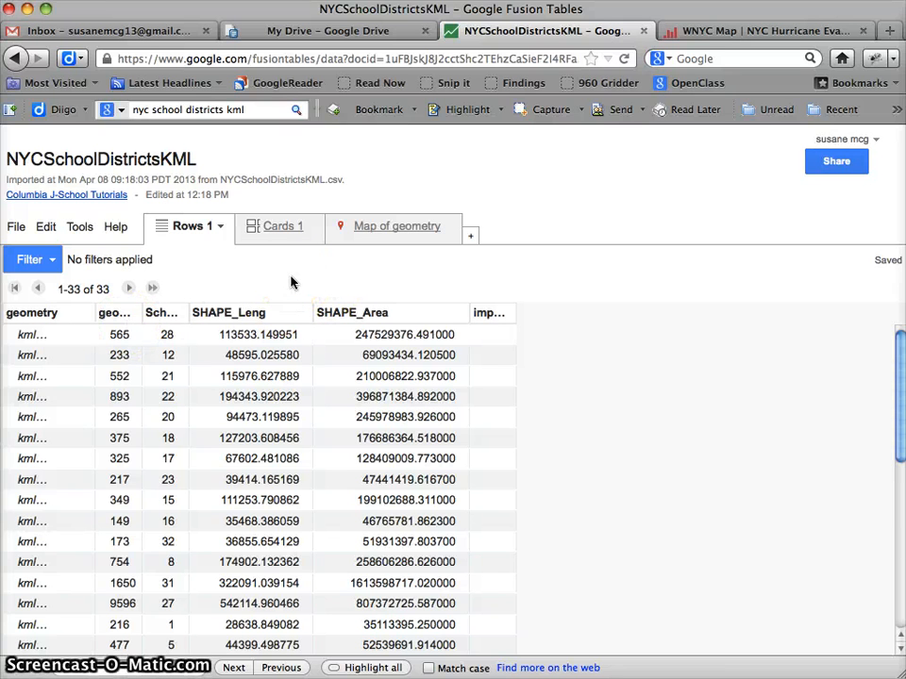
View the map of geometry for the NYCSchoolDistrictsKML table and return to its rows.
left_click(408, 229)
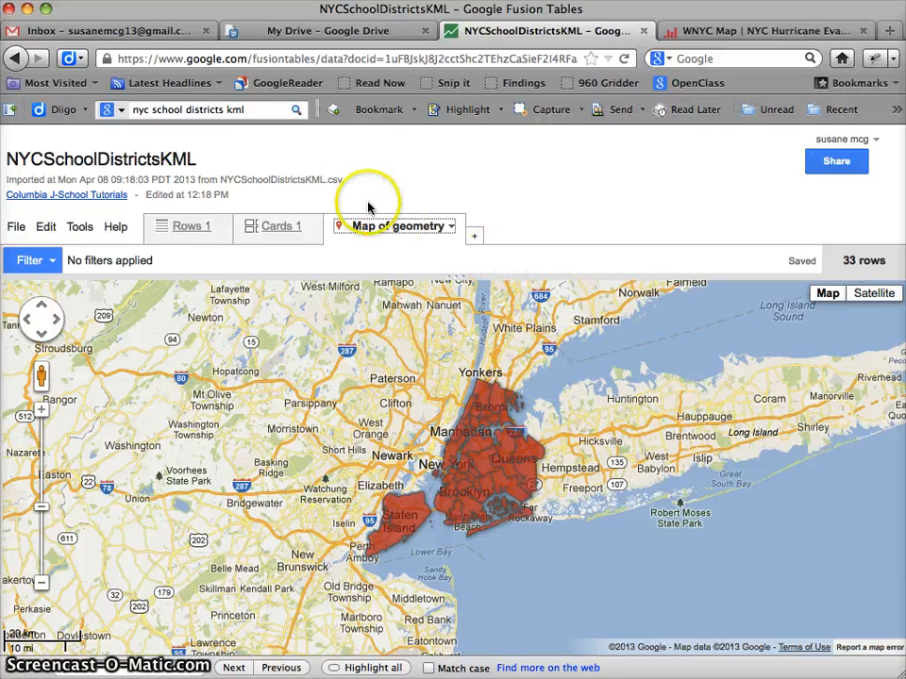
left_click(182, 229)
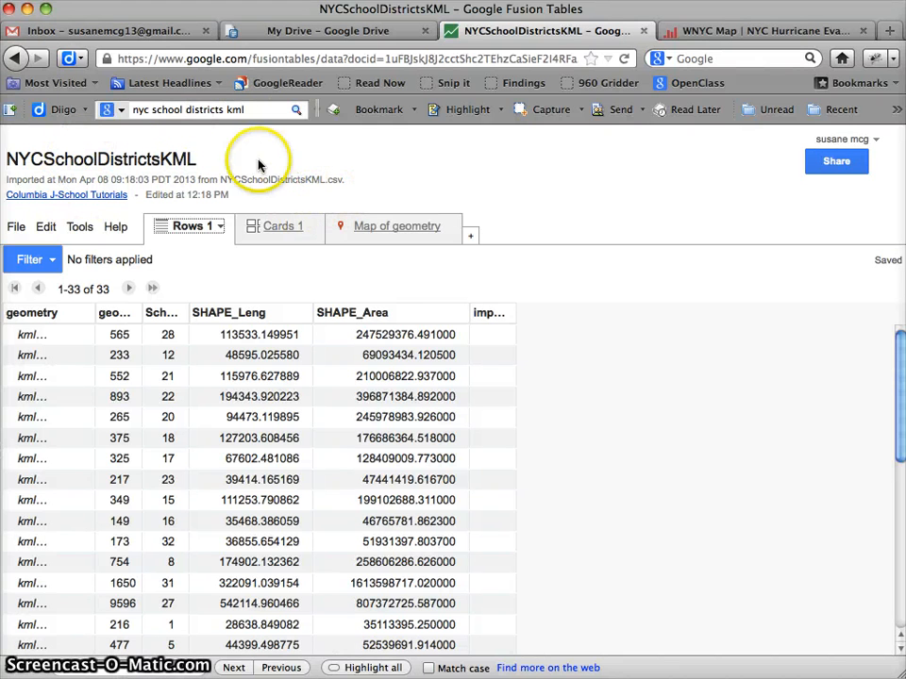
Create another Fusion Table from Google Drive, loading 200910_NYCMedianGraduatePcts.csv with comma separation and column names in row 1.
left_click(368, 30)
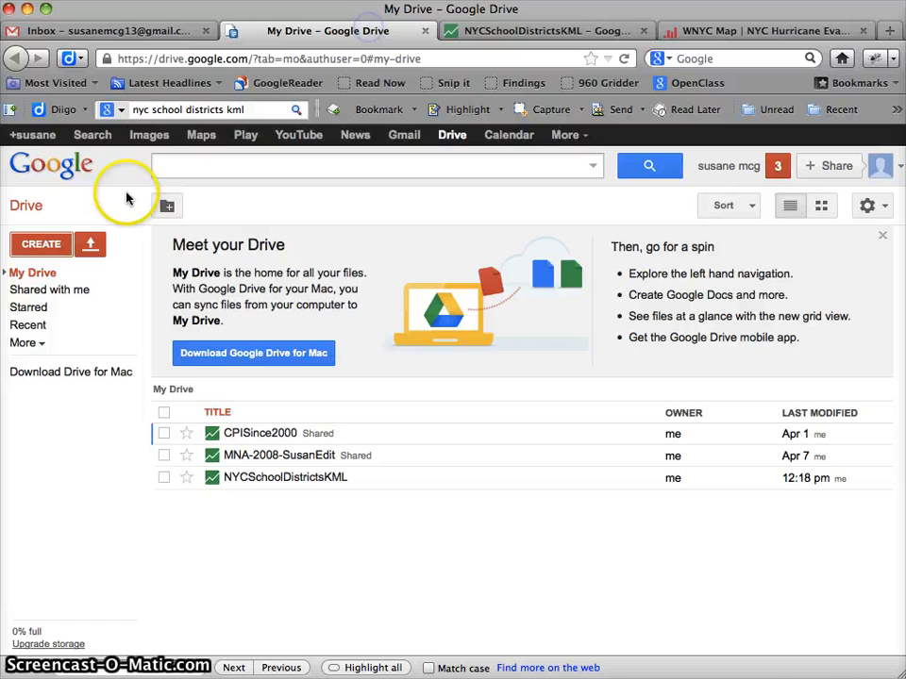
left_click(40, 243)
left_click(269, 280)
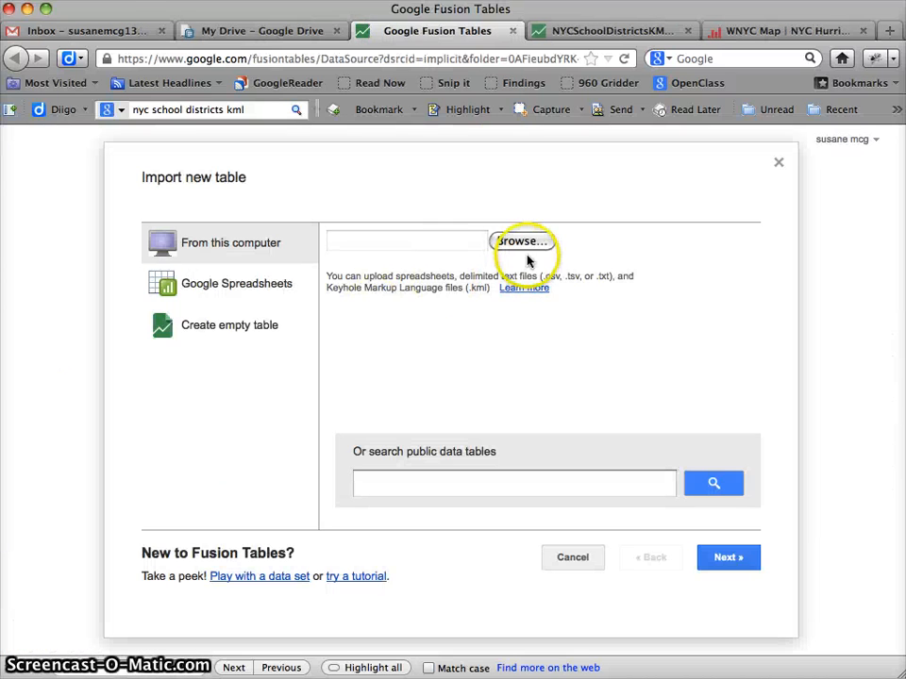
left_click(522, 242)
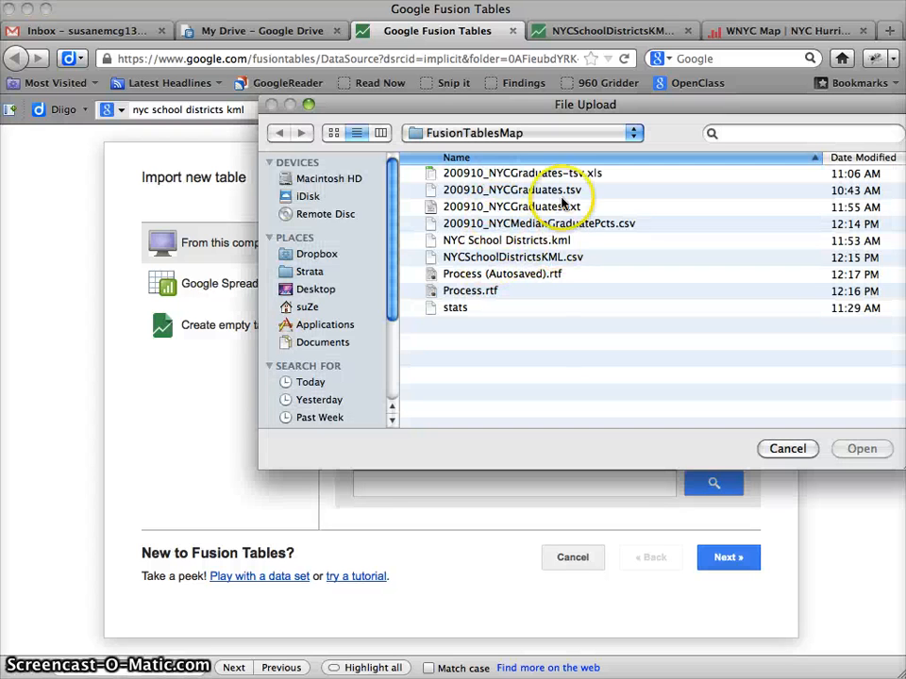
left_click(526, 228)
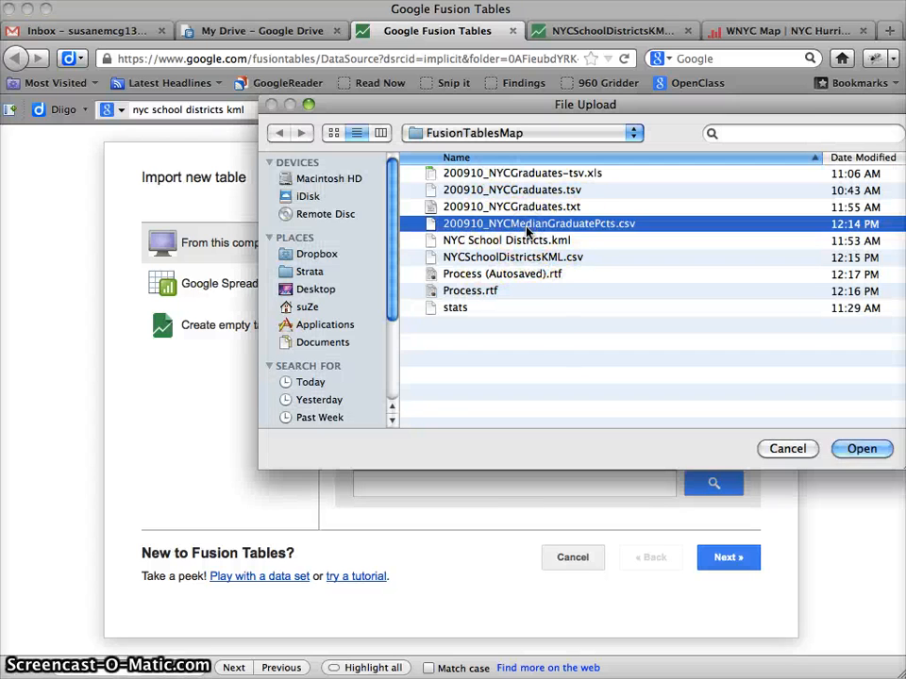
key("Return")
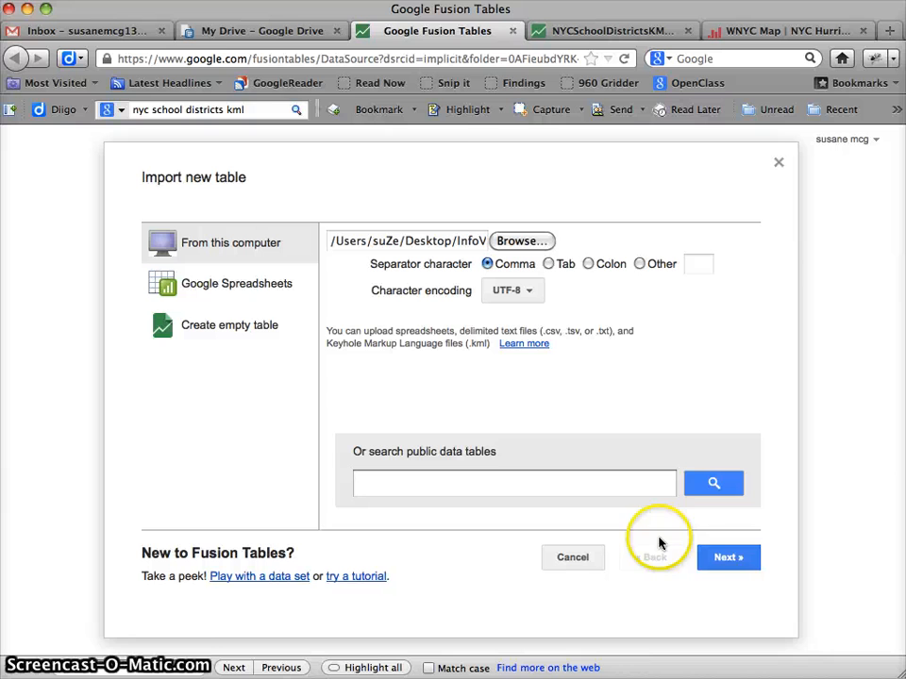
left_click(722, 556)
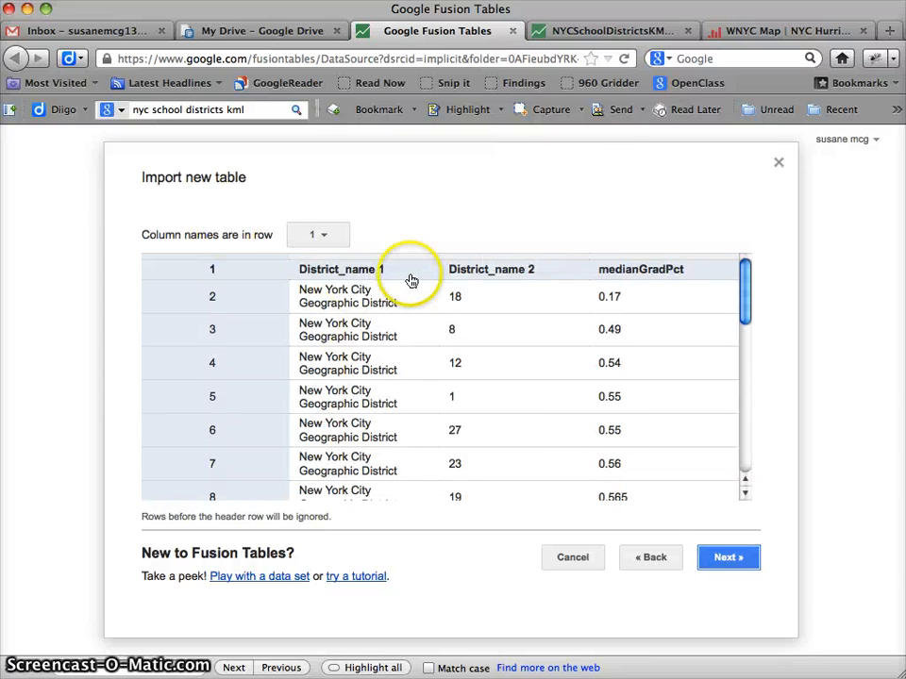
left_click(738, 558)
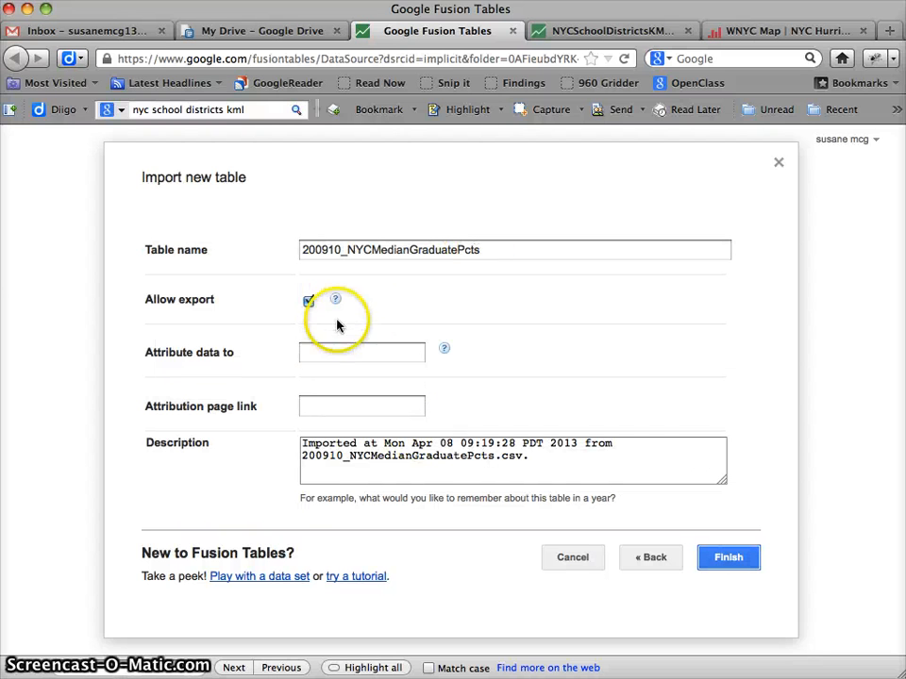
Attribute the data to the author's full name, add "Calculated these in Excel using NYS data." to the description, and finish the import.
left_click(330, 347)
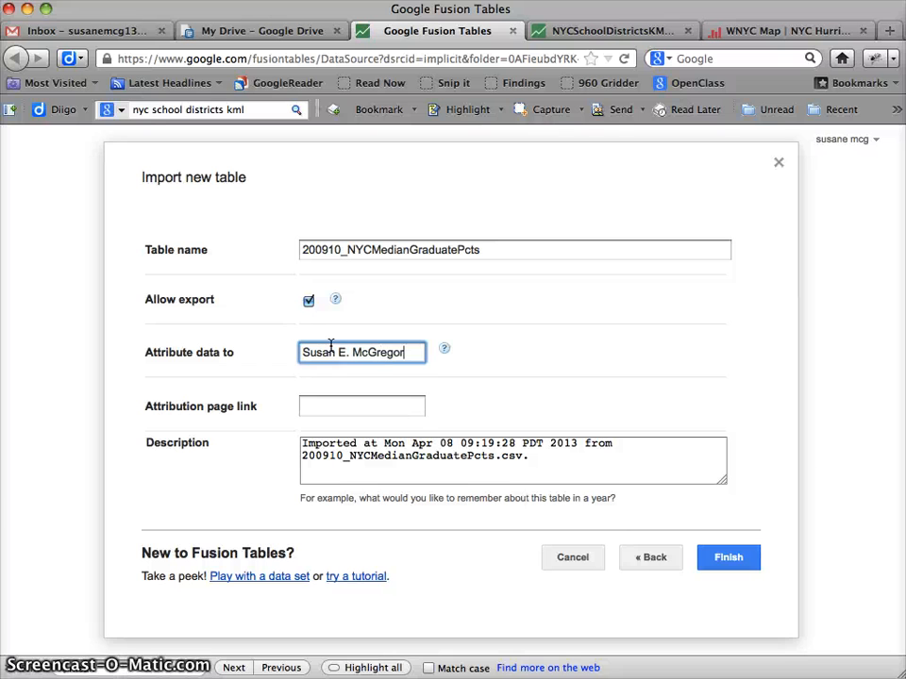
key("Tab")
key("Tab")
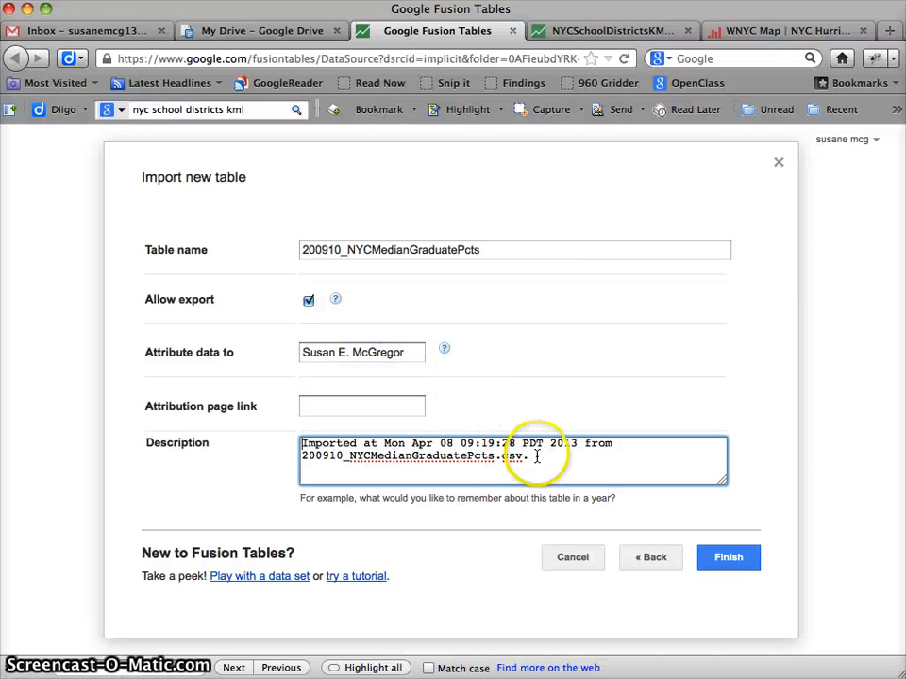
type("C")
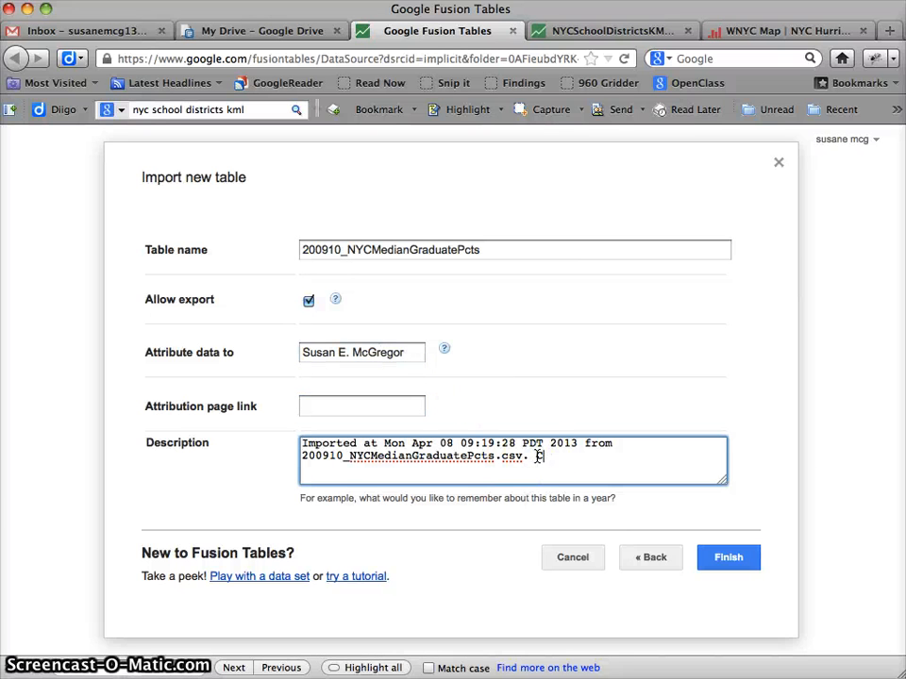
type("laculated these in Excel using NYC")
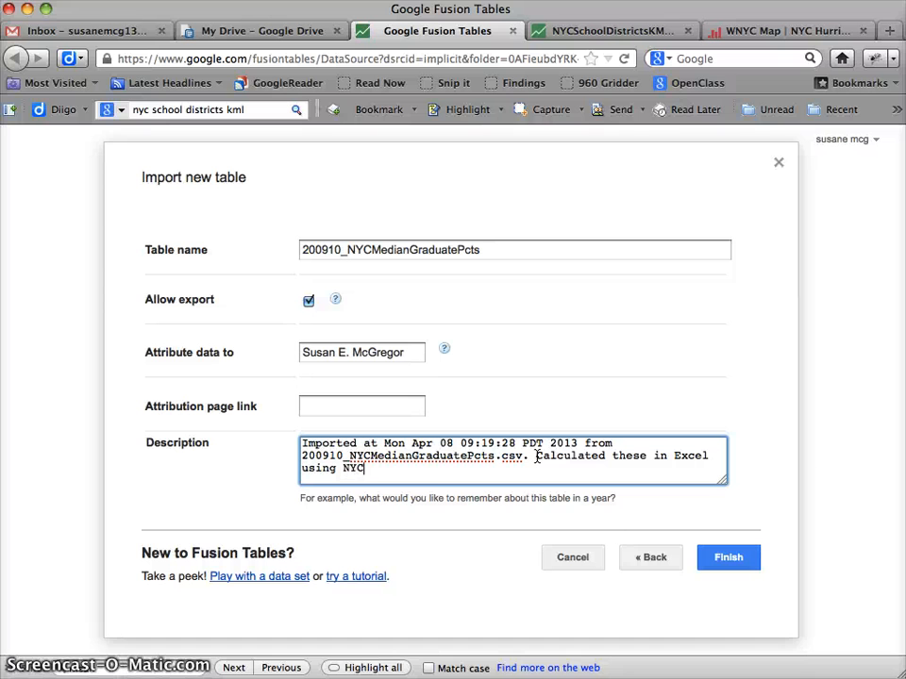
key("BackSpace")
type("S data.")
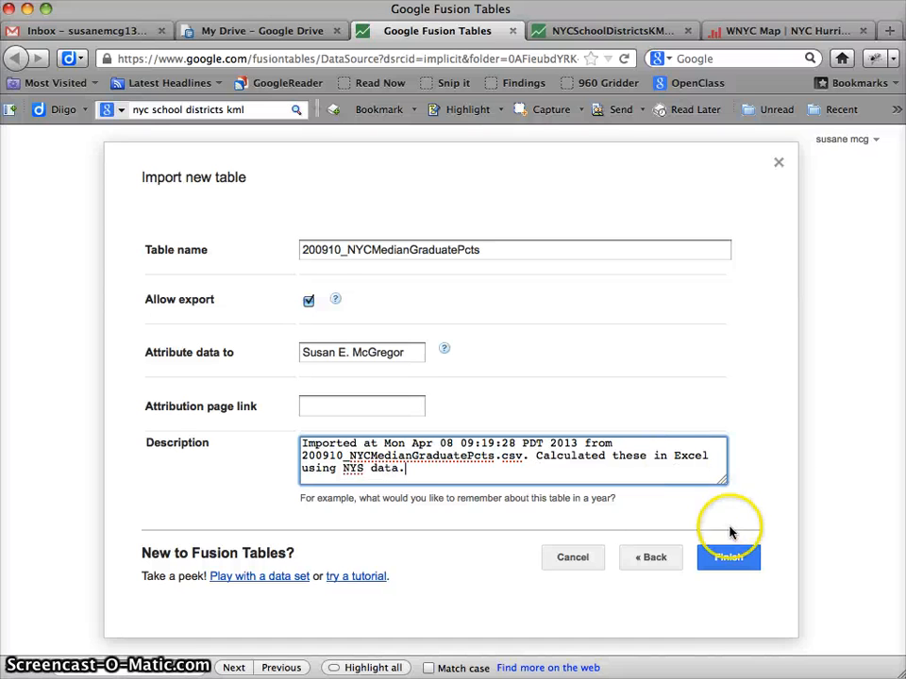
left_click(730, 557)
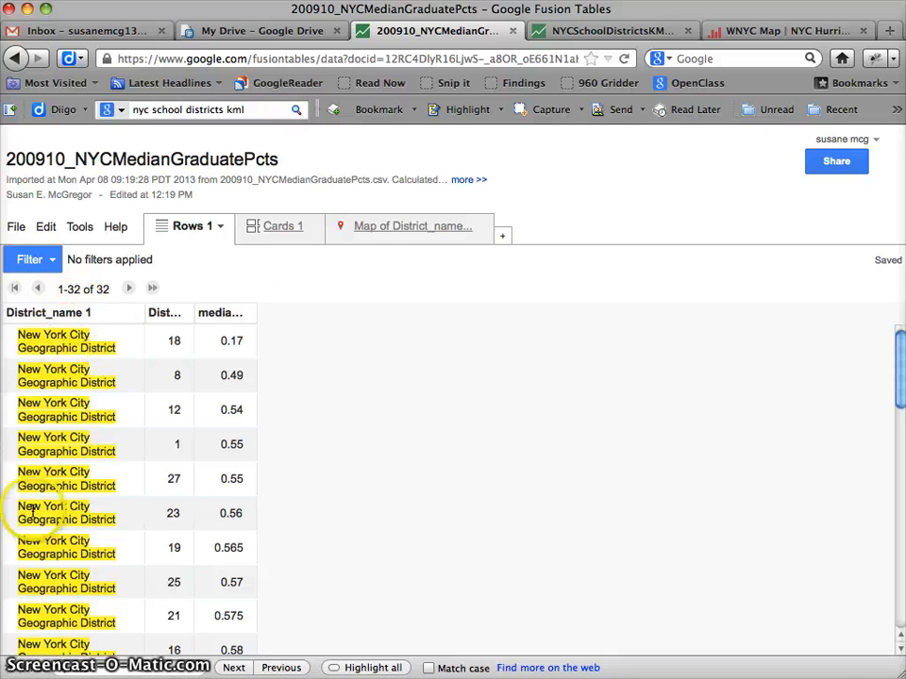
Check the District_name map of the 200910_NYCMedianGraduatePcts table, remove that map view, and return to the rows.
left_click(385, 225)
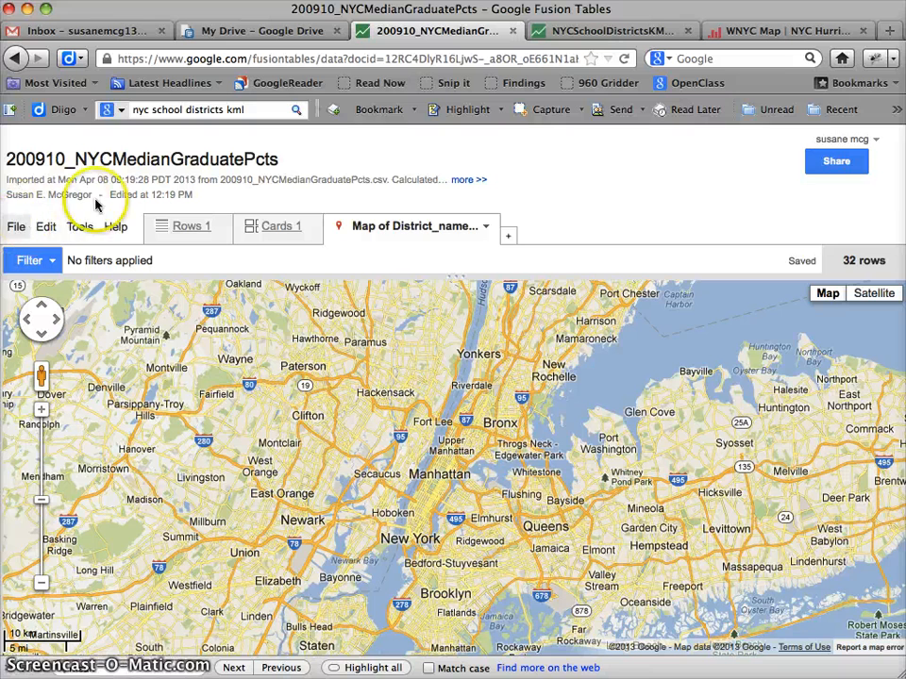
left_click(191, 227)
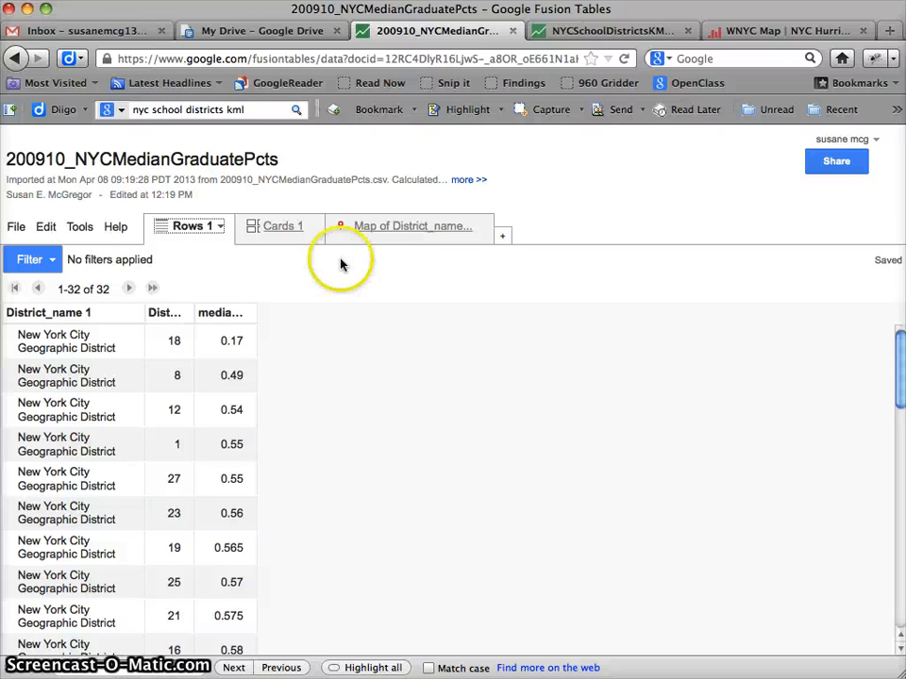
left_click(406, 236)
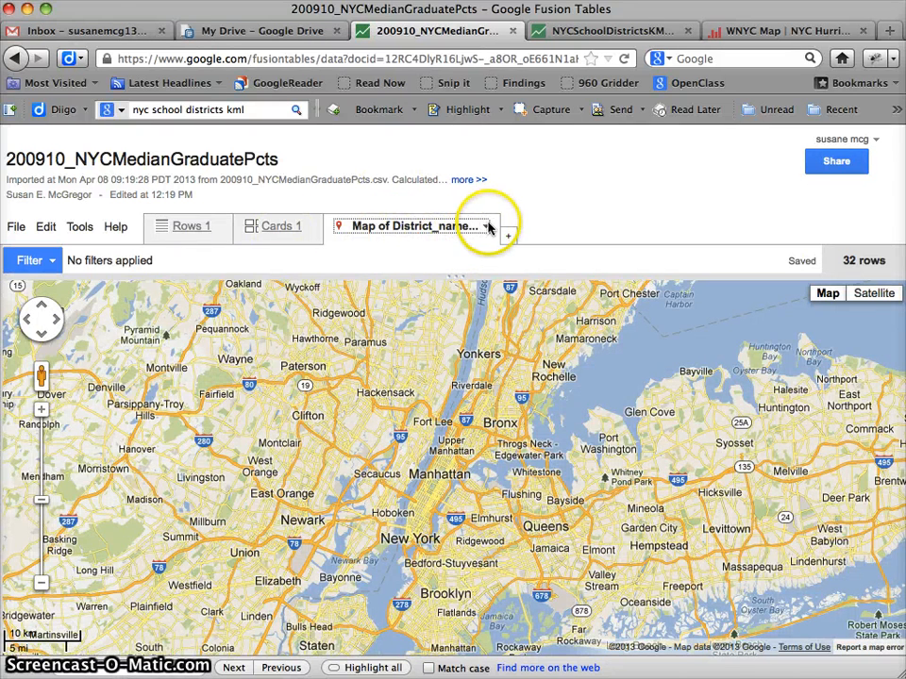
left_click(488, 226)
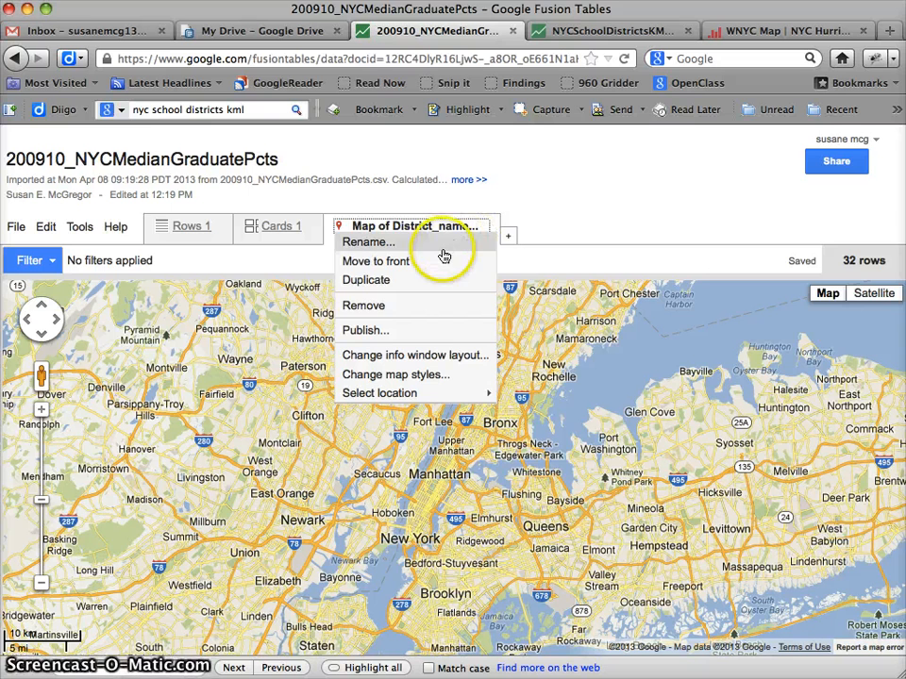
left_click(411, 308)
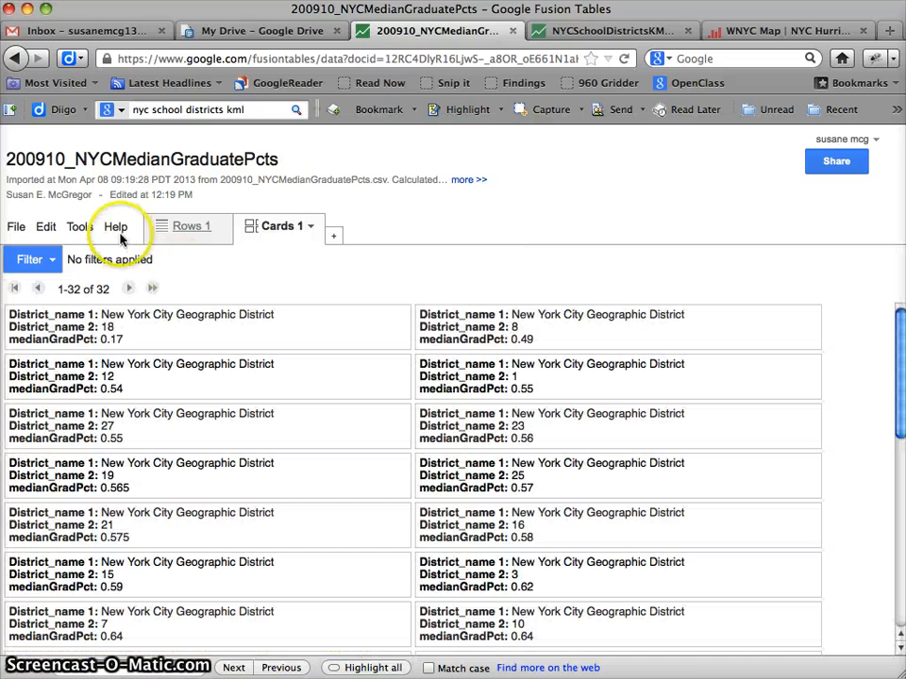
left_click(187, 227)
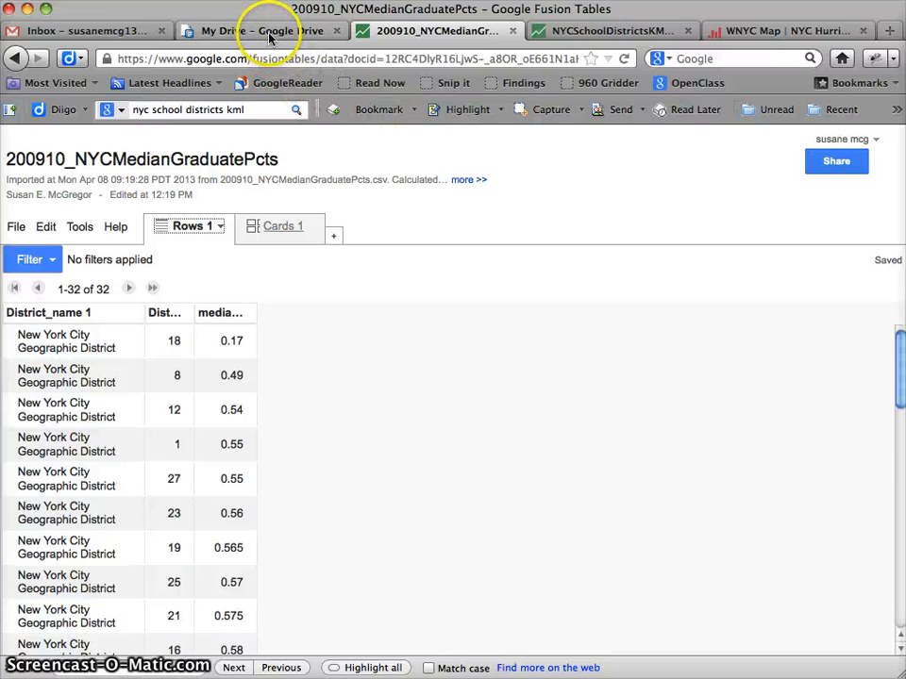
Widen the District_name 2 column in the 200910_NYCMedianGraduatePcts table to show its full heading.
left_click(552, 30)
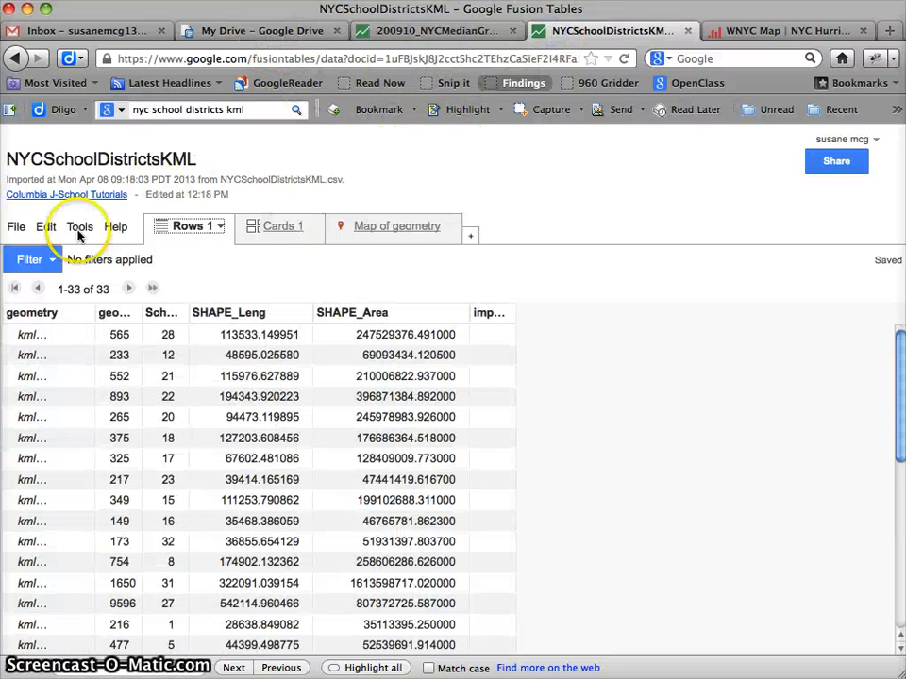
left_click(415, 34)
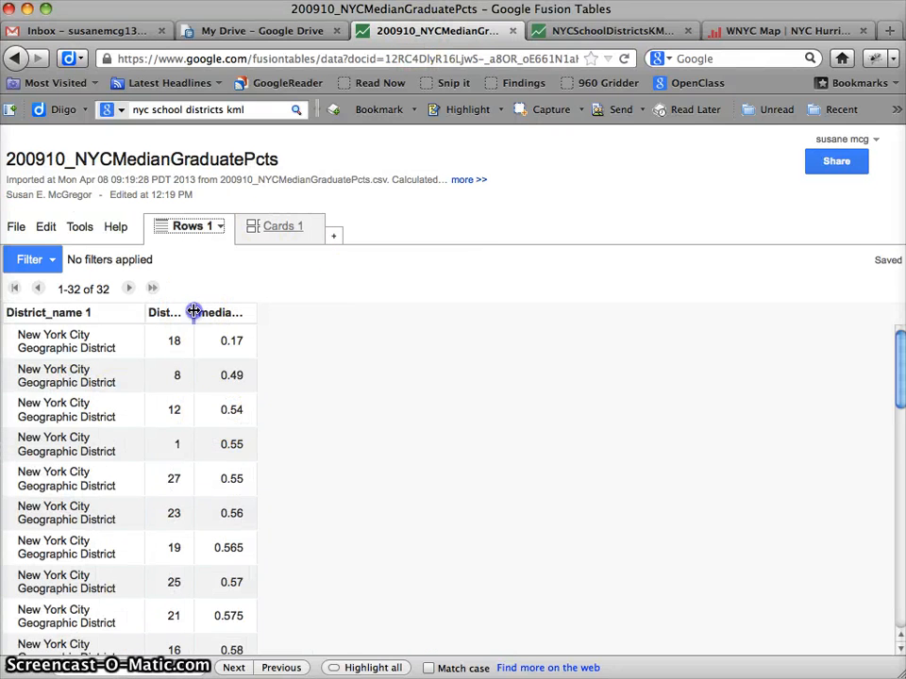
left_click_drag(193, 312, 310, 321)
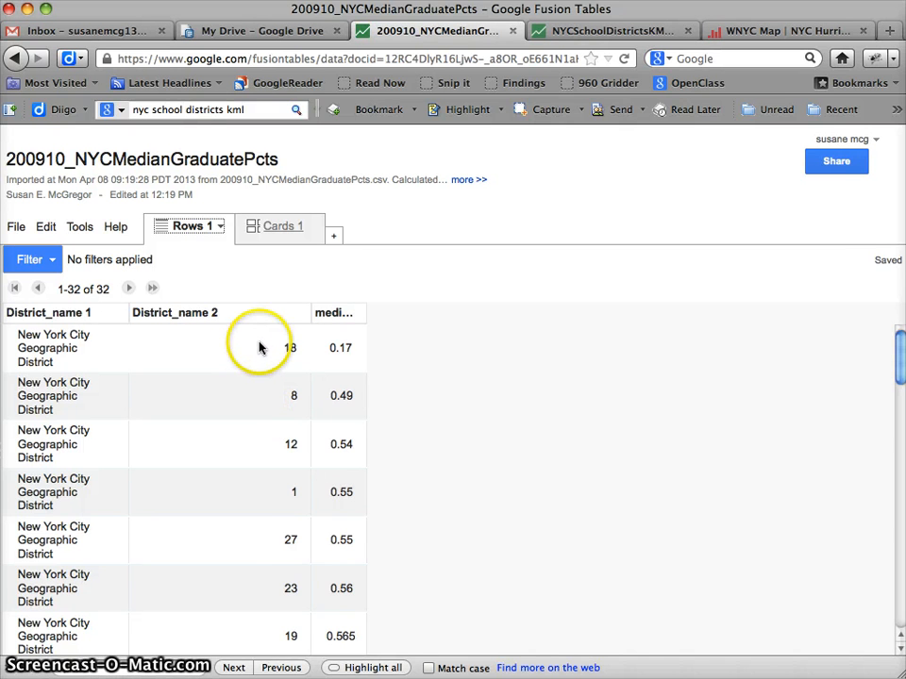
Widen the SchoolDist column in the NYCSchoolDistrictsKML table to show its full heading.
left_click(609, 31)
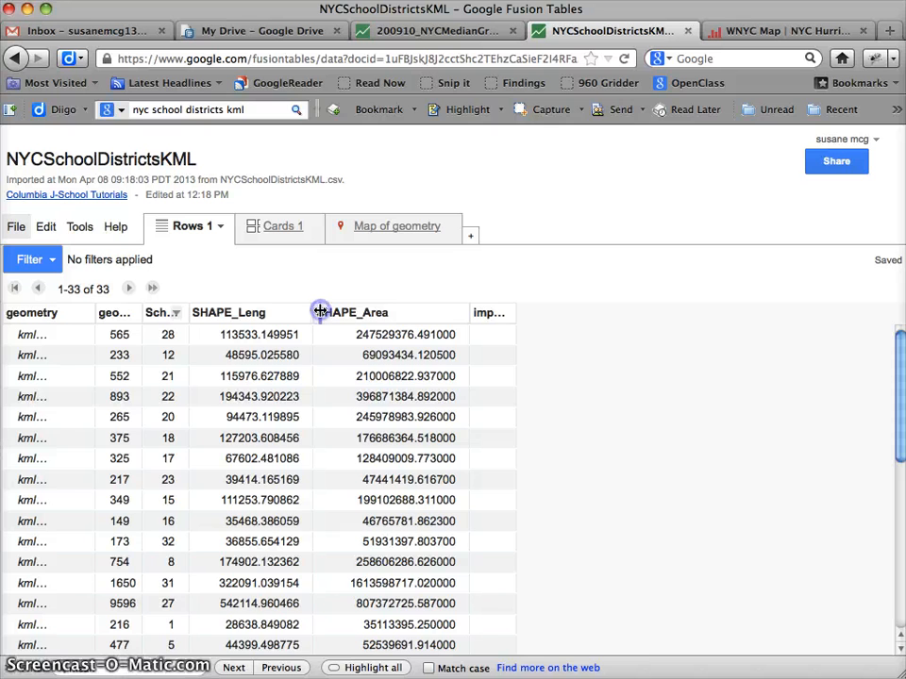
left_click_drag(321, 311, 359, 307)
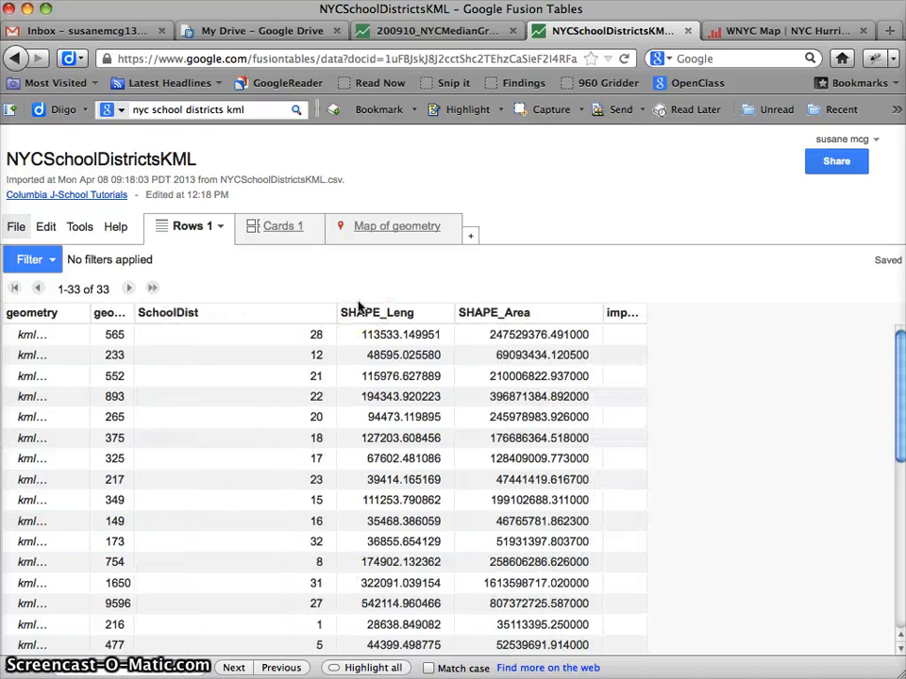
left_click(285, 285)
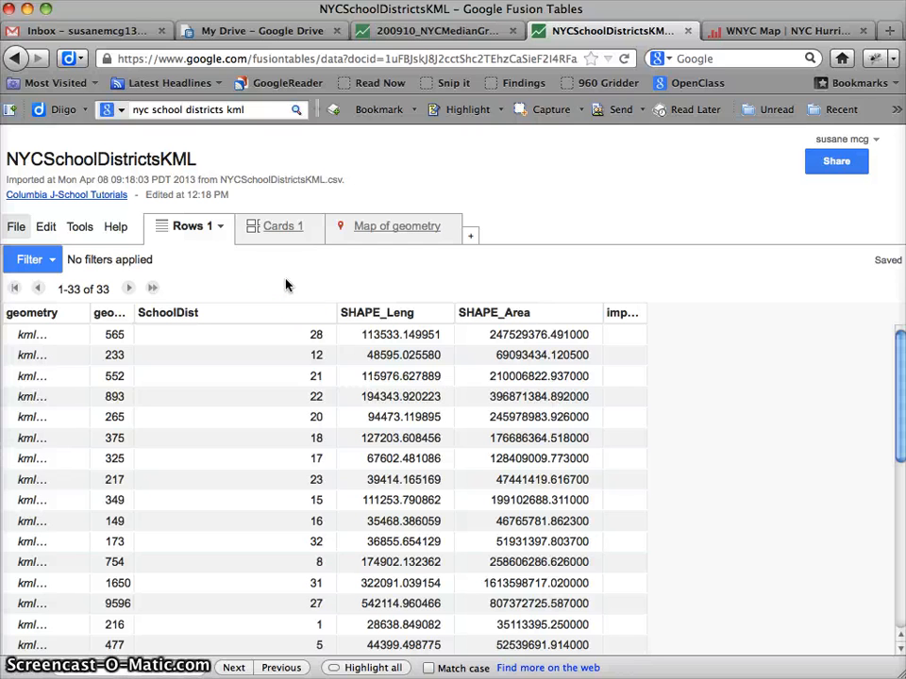
Widen the medianGradPct column in the 200910_NYCMedianGraduatePcts table to show its full heading.
left_click(443, 31)
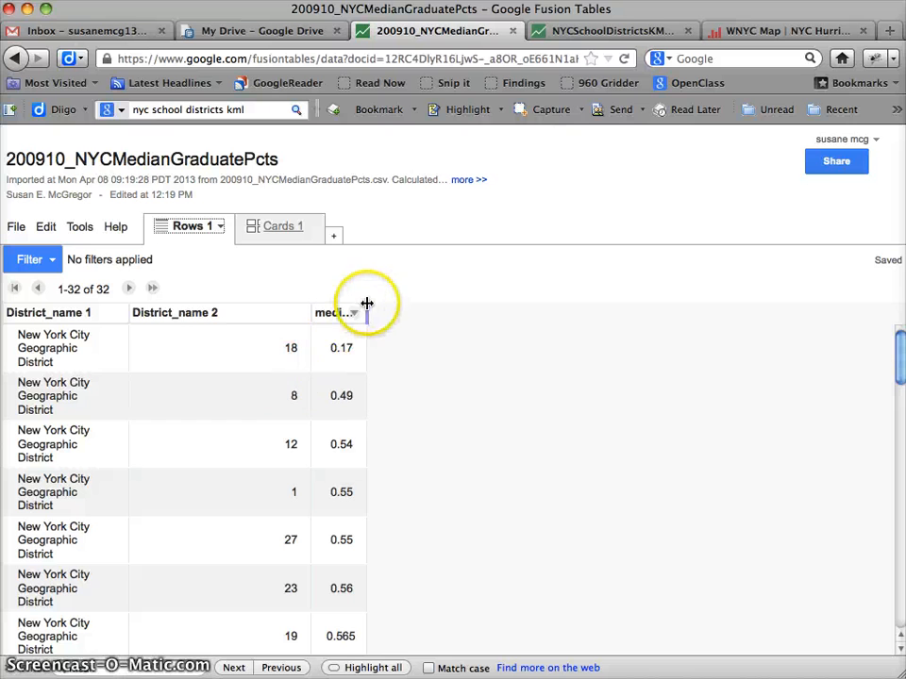
left_click_drag(366, 311, 503, 308)
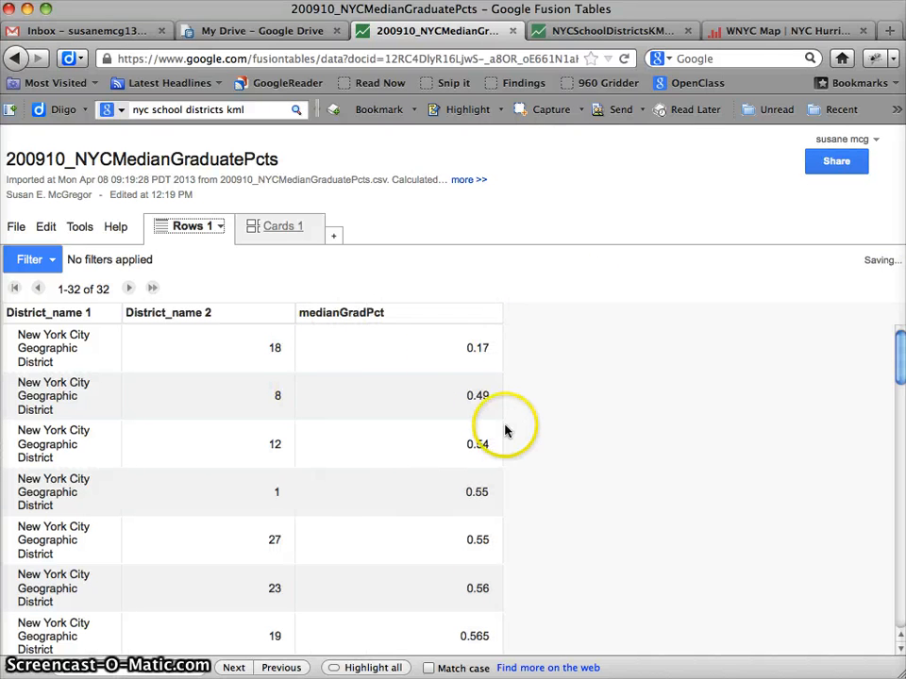